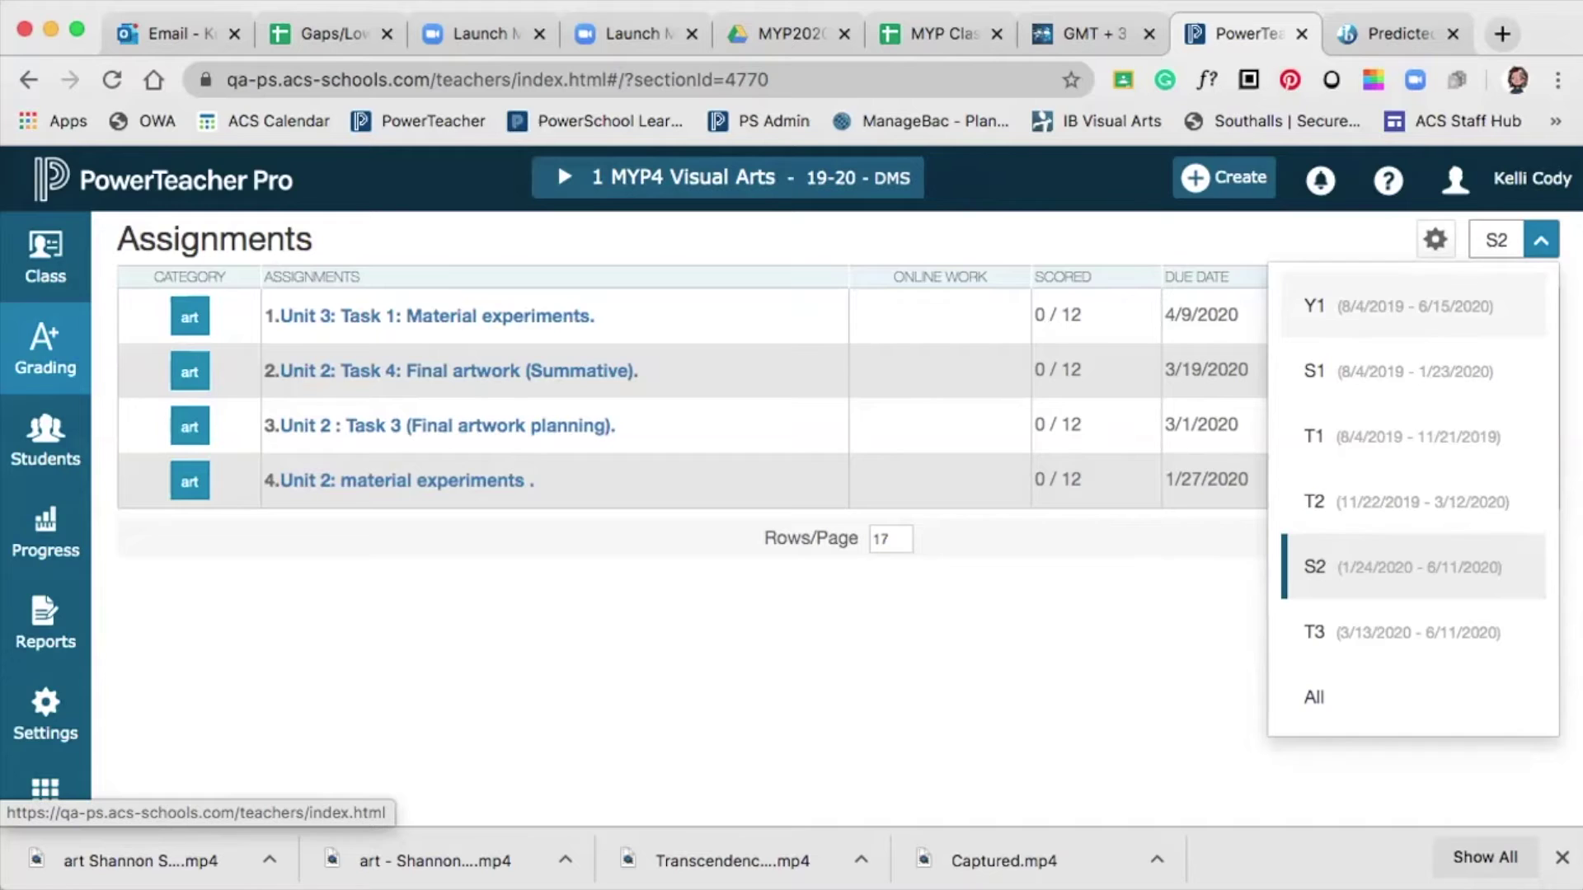
- Set the assignment list to the full-year term Y1 and open the class's Standards grades page
click(1315, 306)
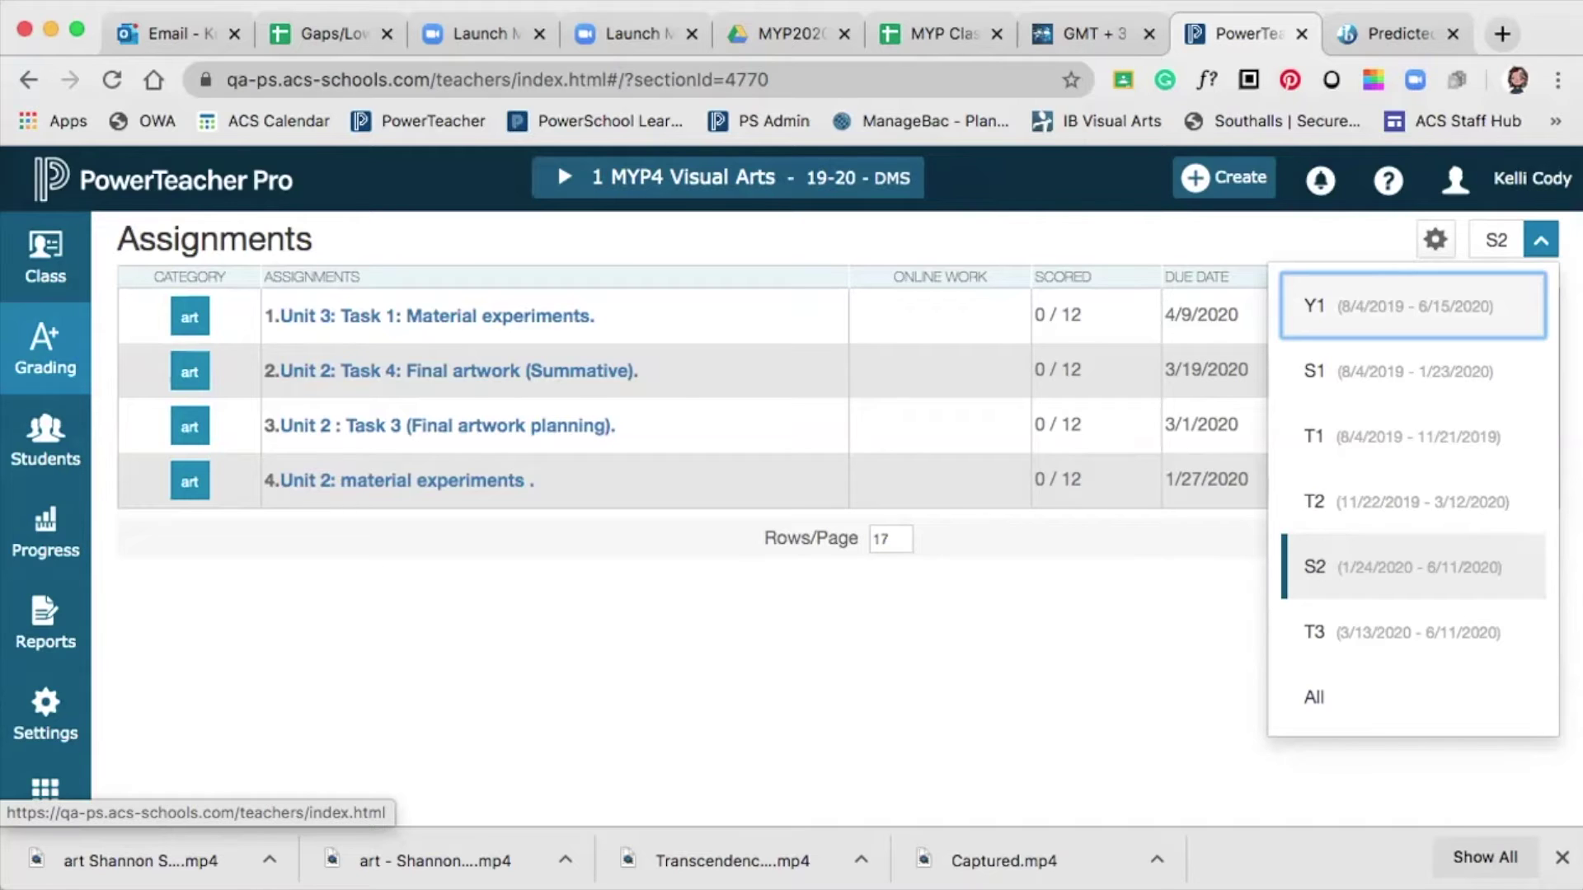
key(Return)
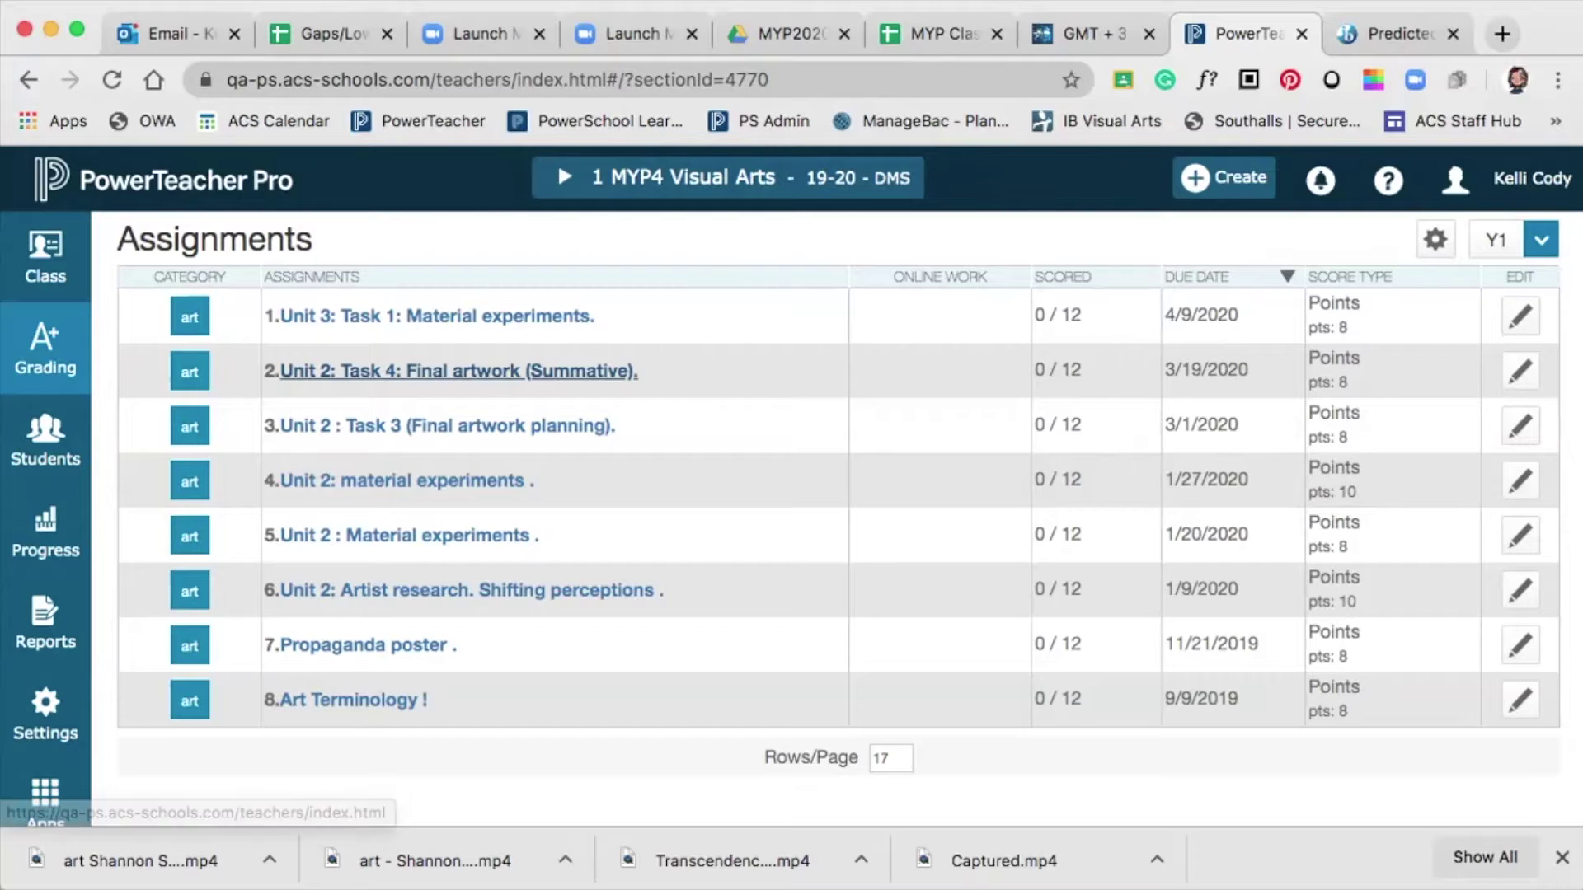
click(45, 346)
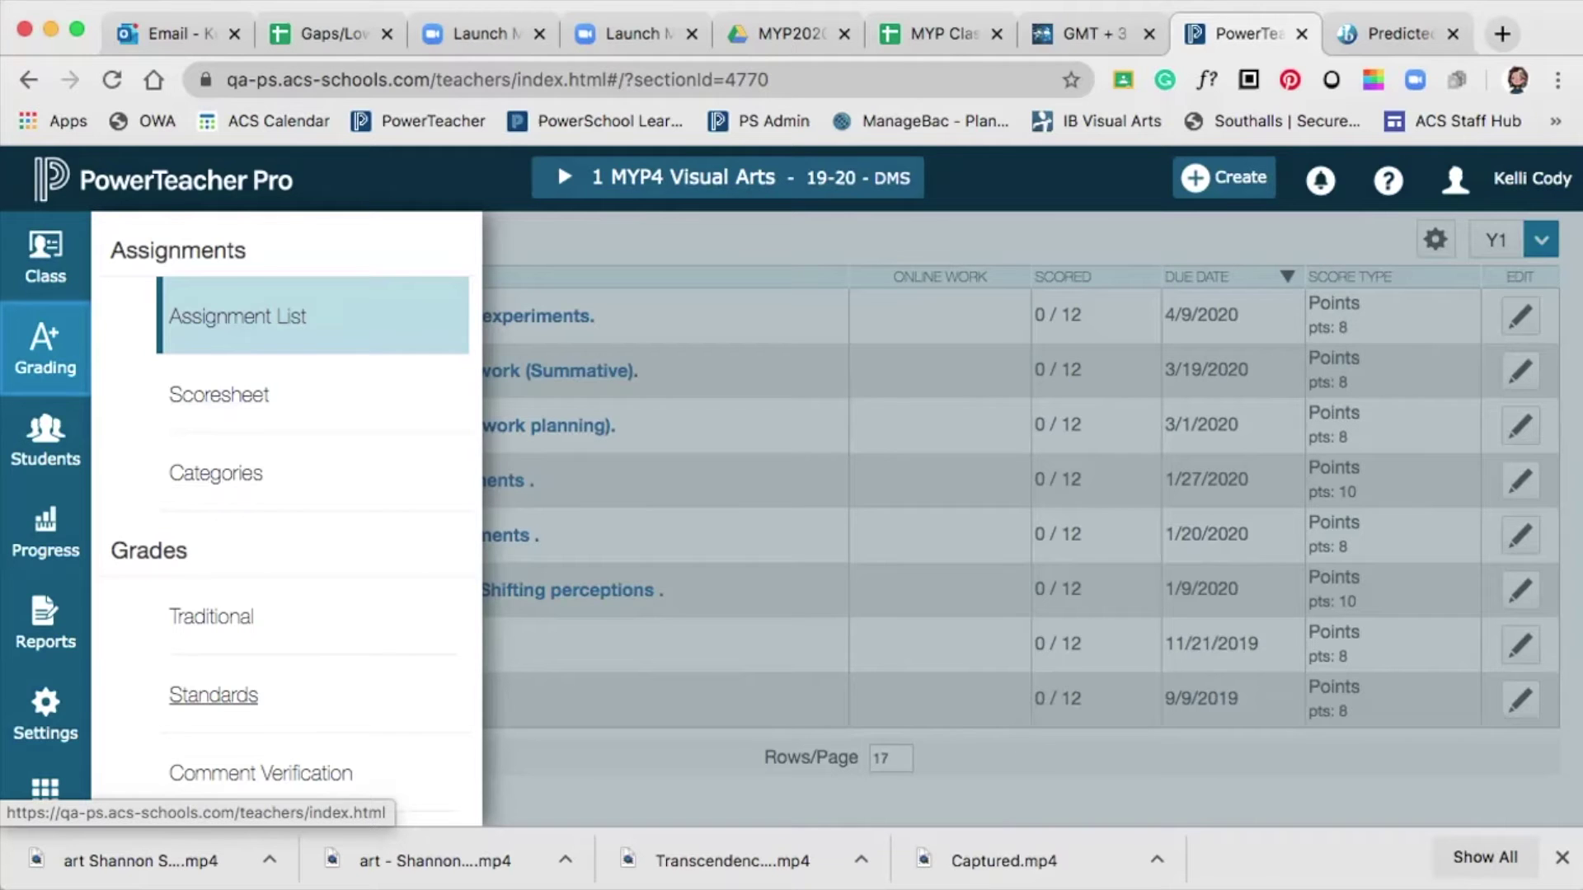
click(214, 695)
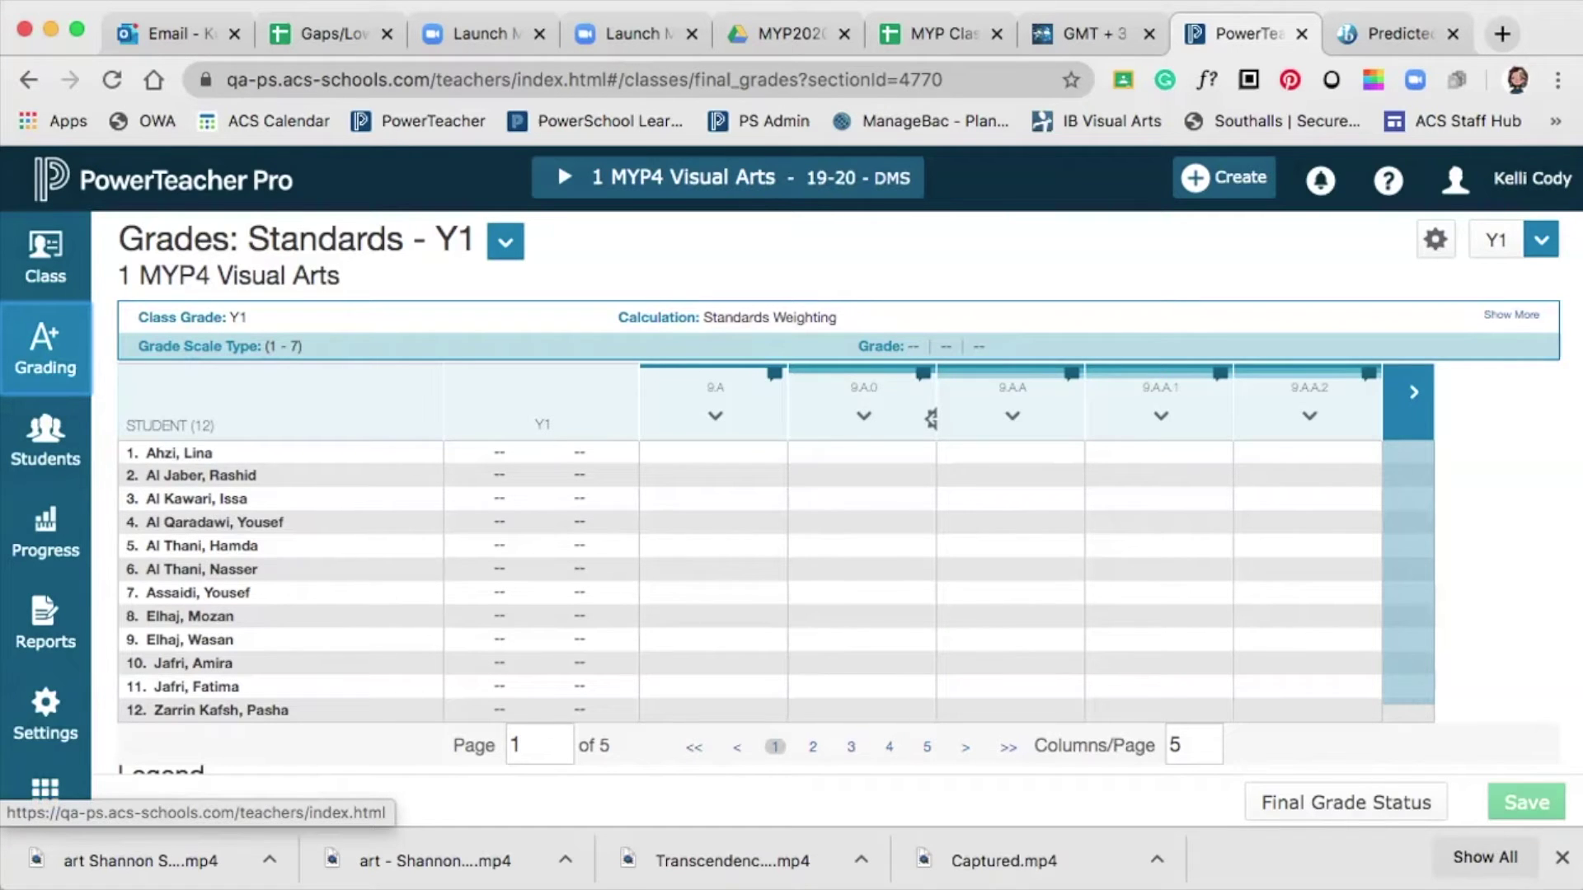
click(1413, 393)
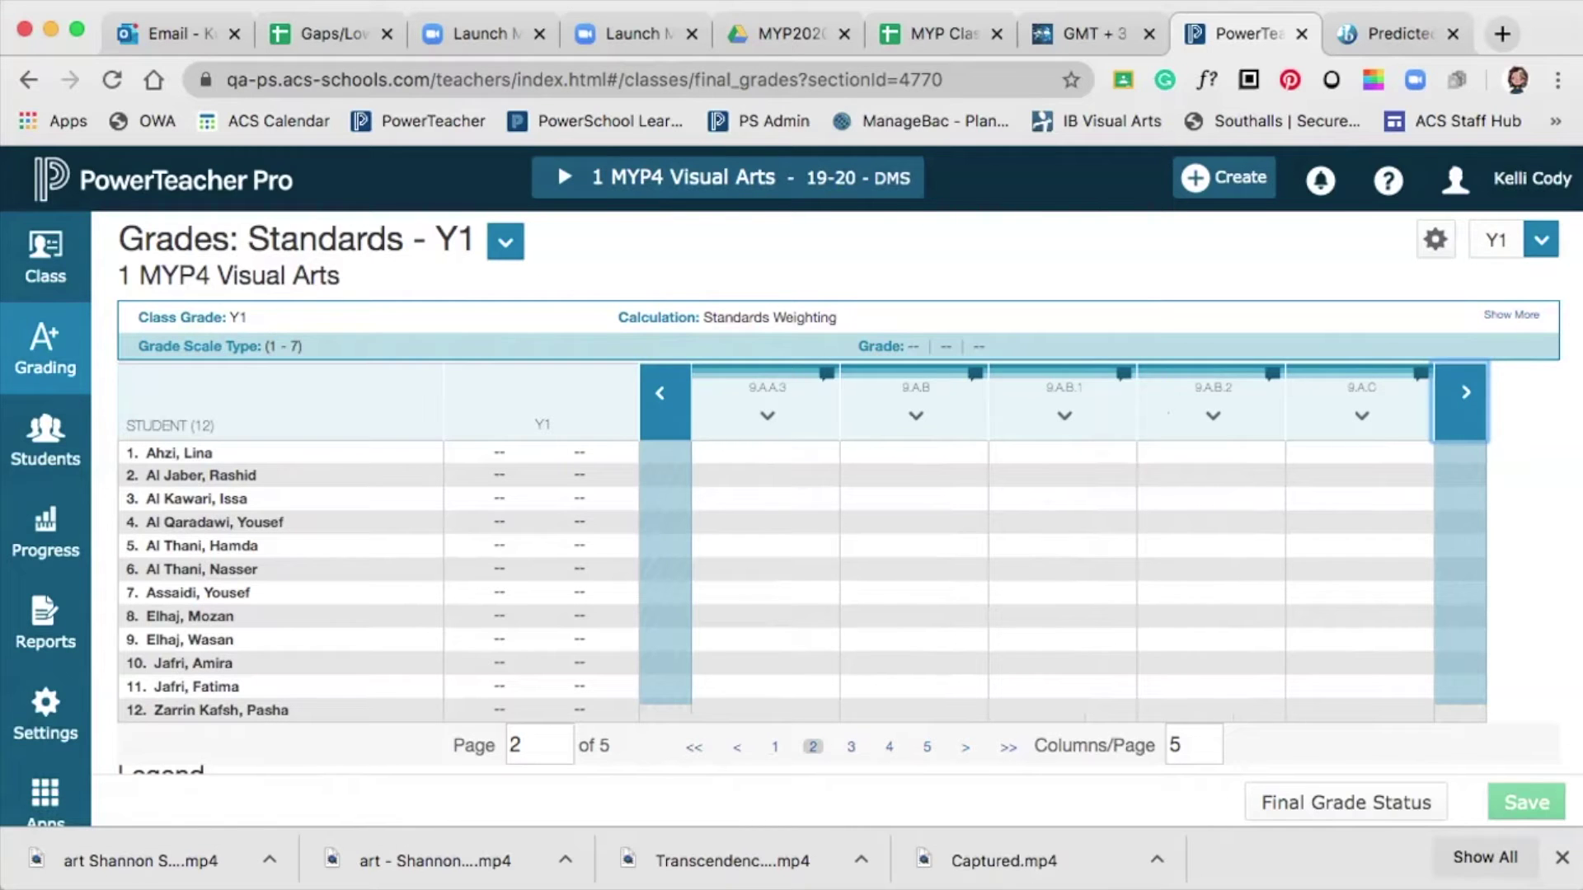
- Switch the standards grades to term S2 and check the grades on the first two pages of standards columns
click(1541, 240)
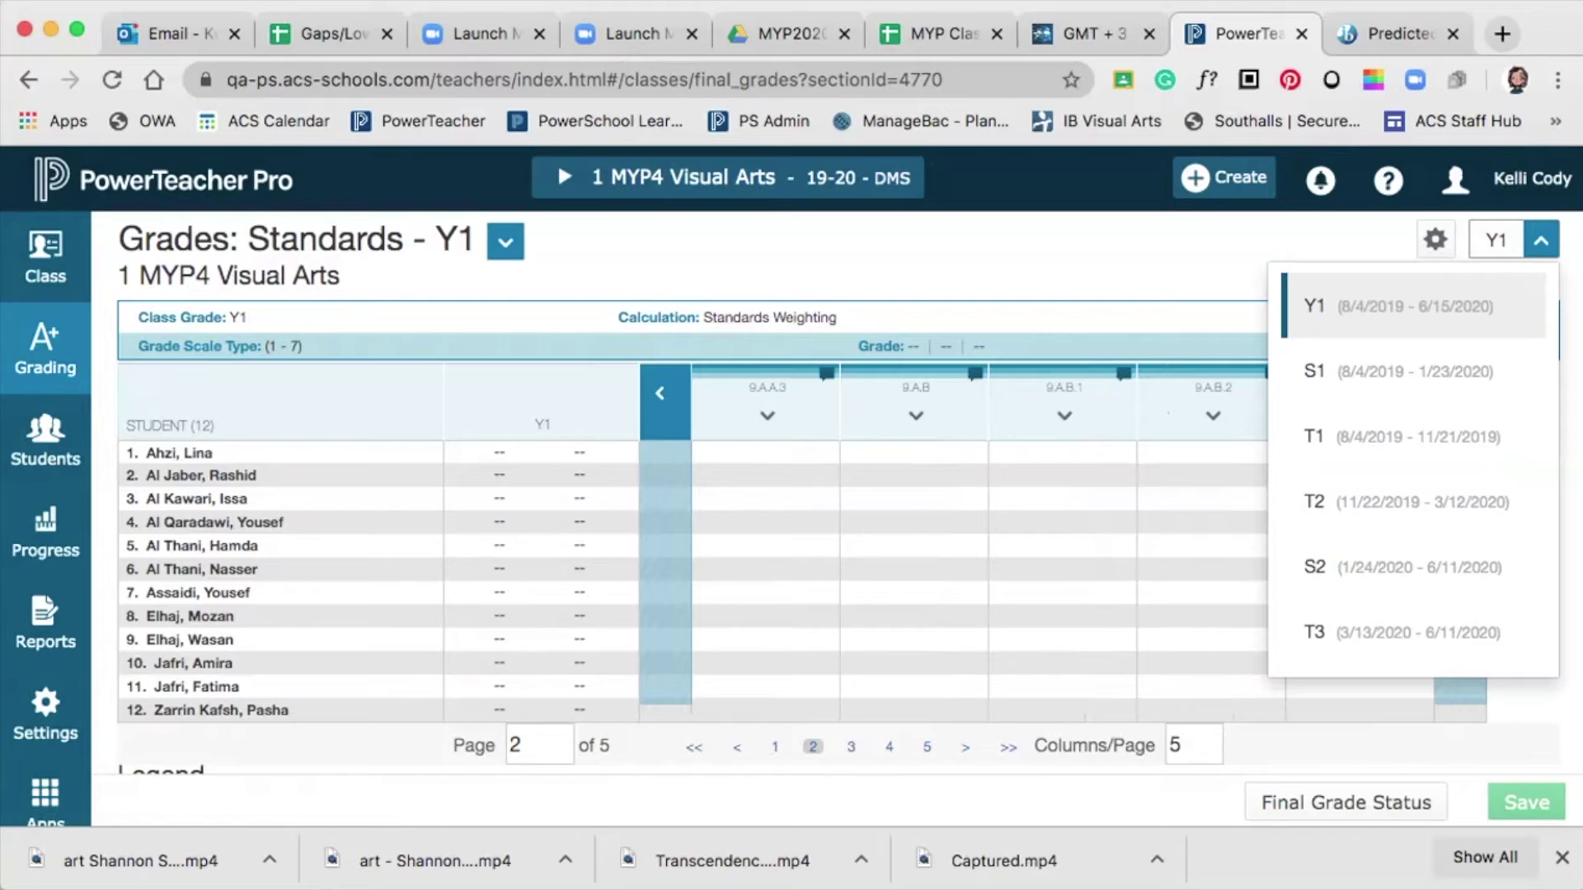
click(1402, 567)
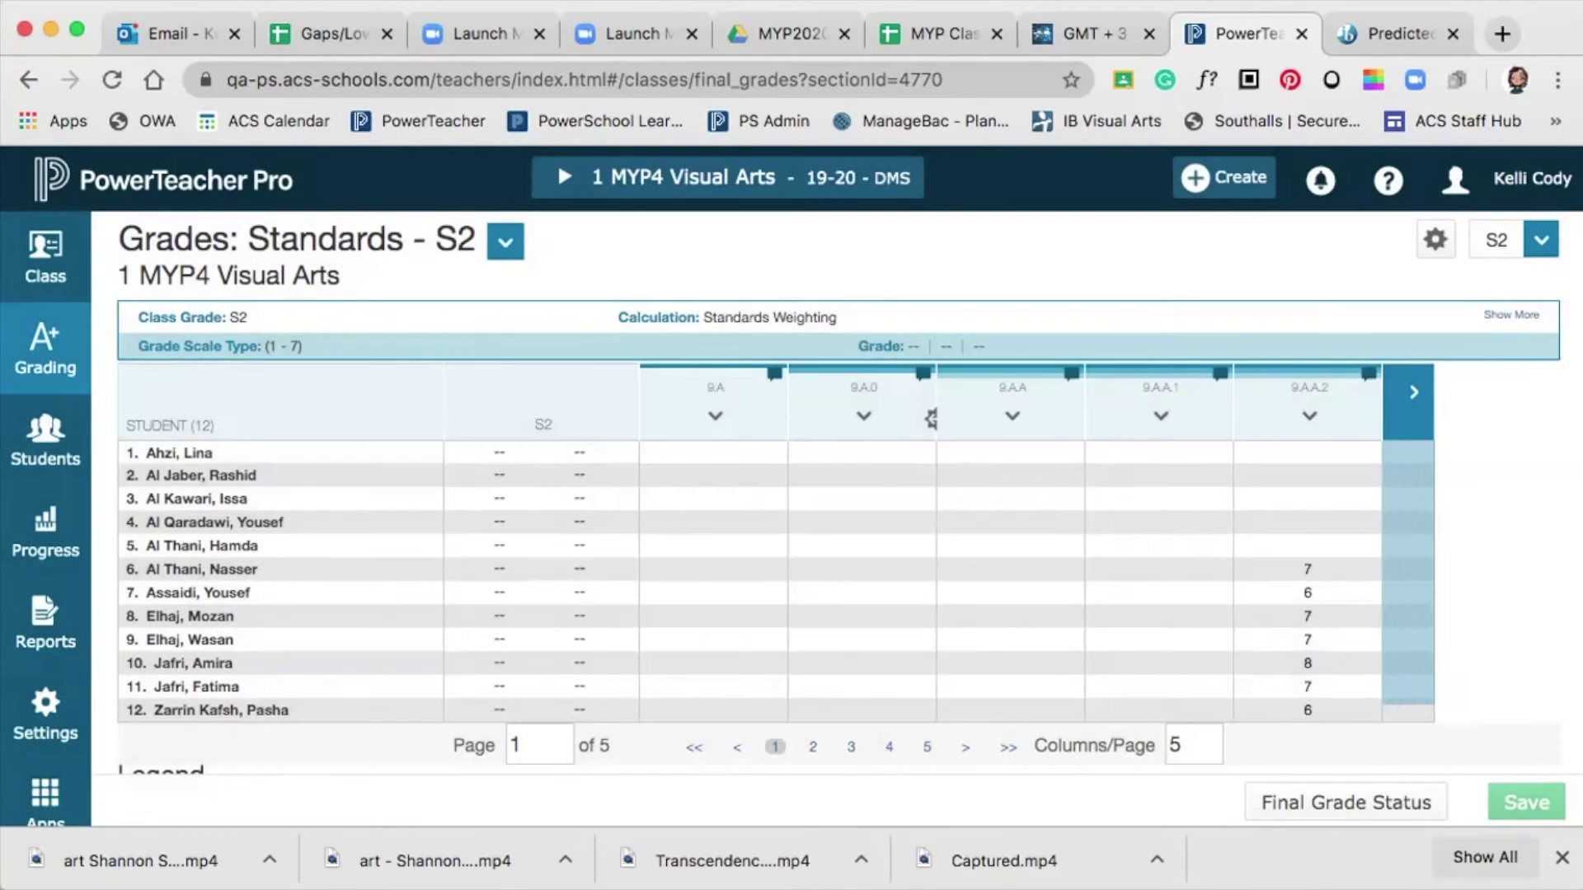
click(1541, 240)
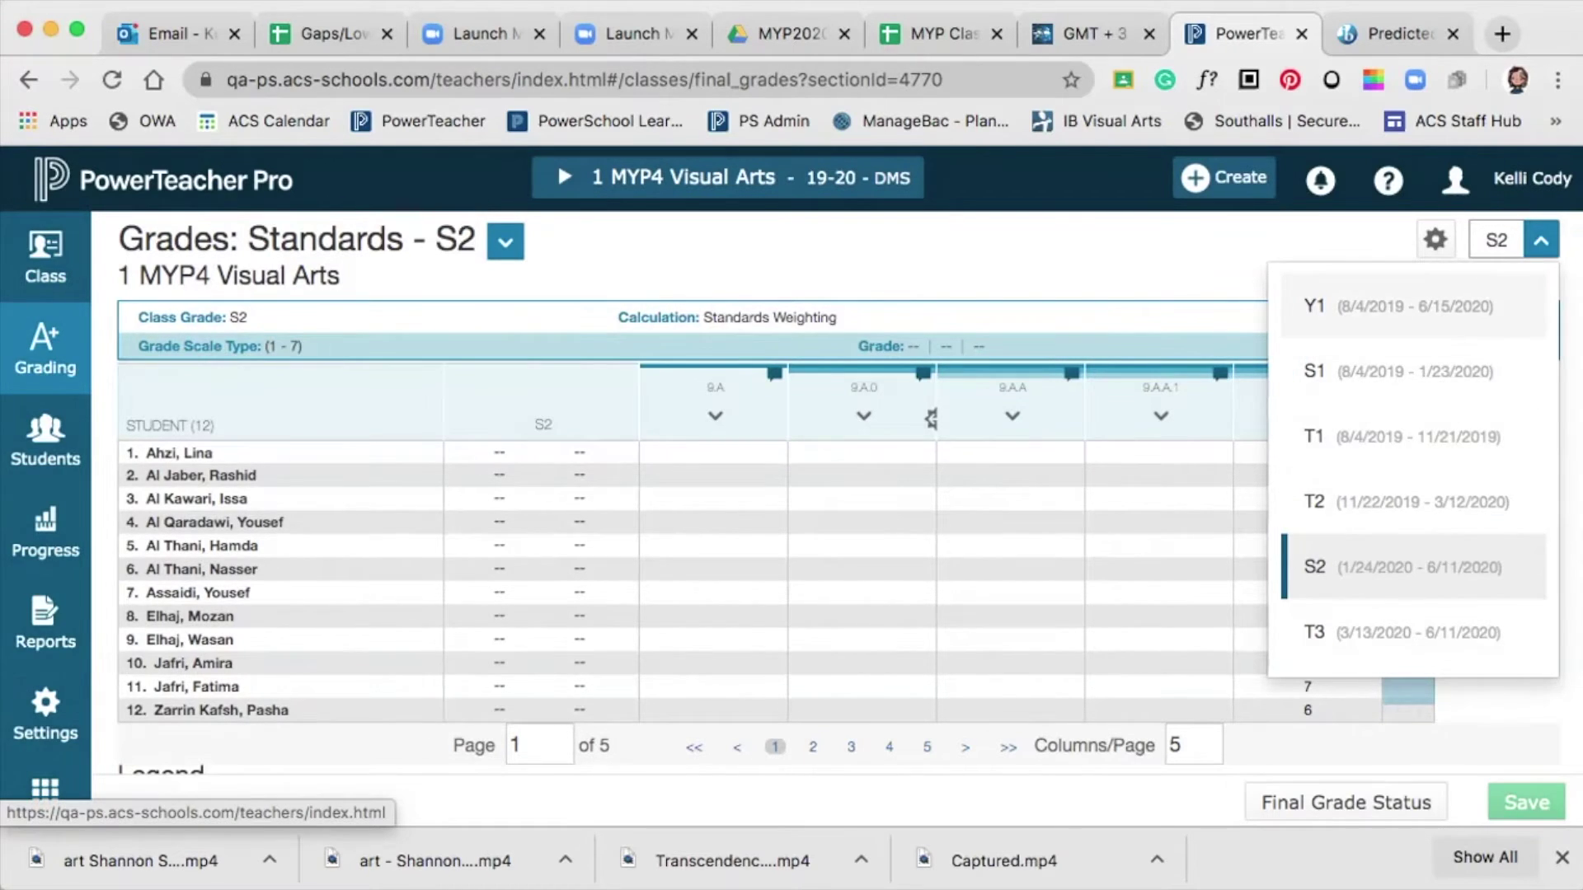
key(Escape)
click(1413, 392)
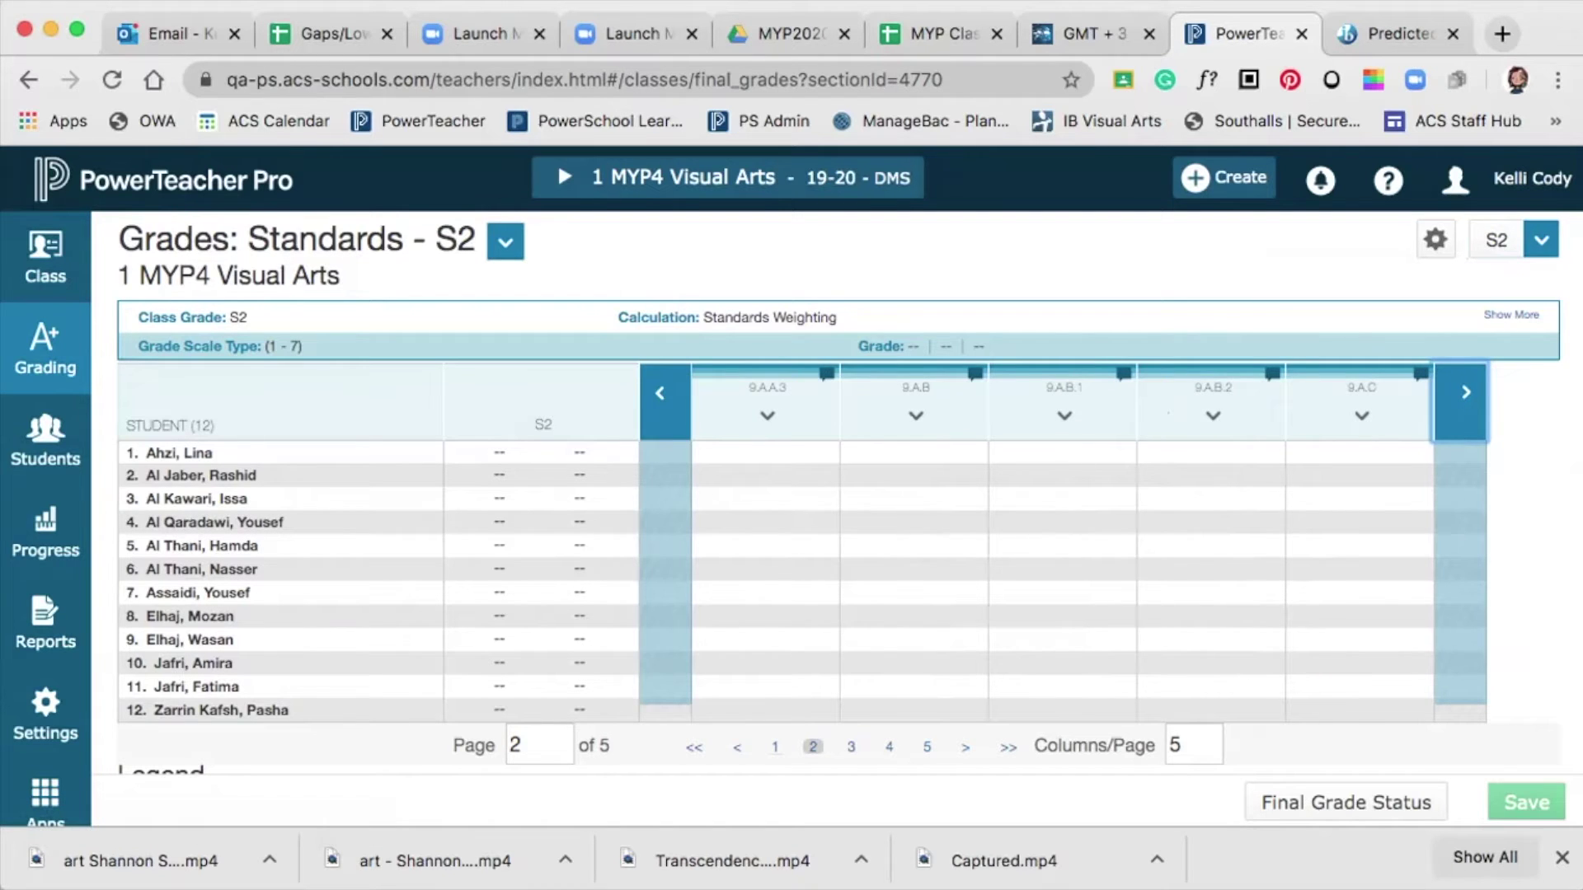
click(659, 393)
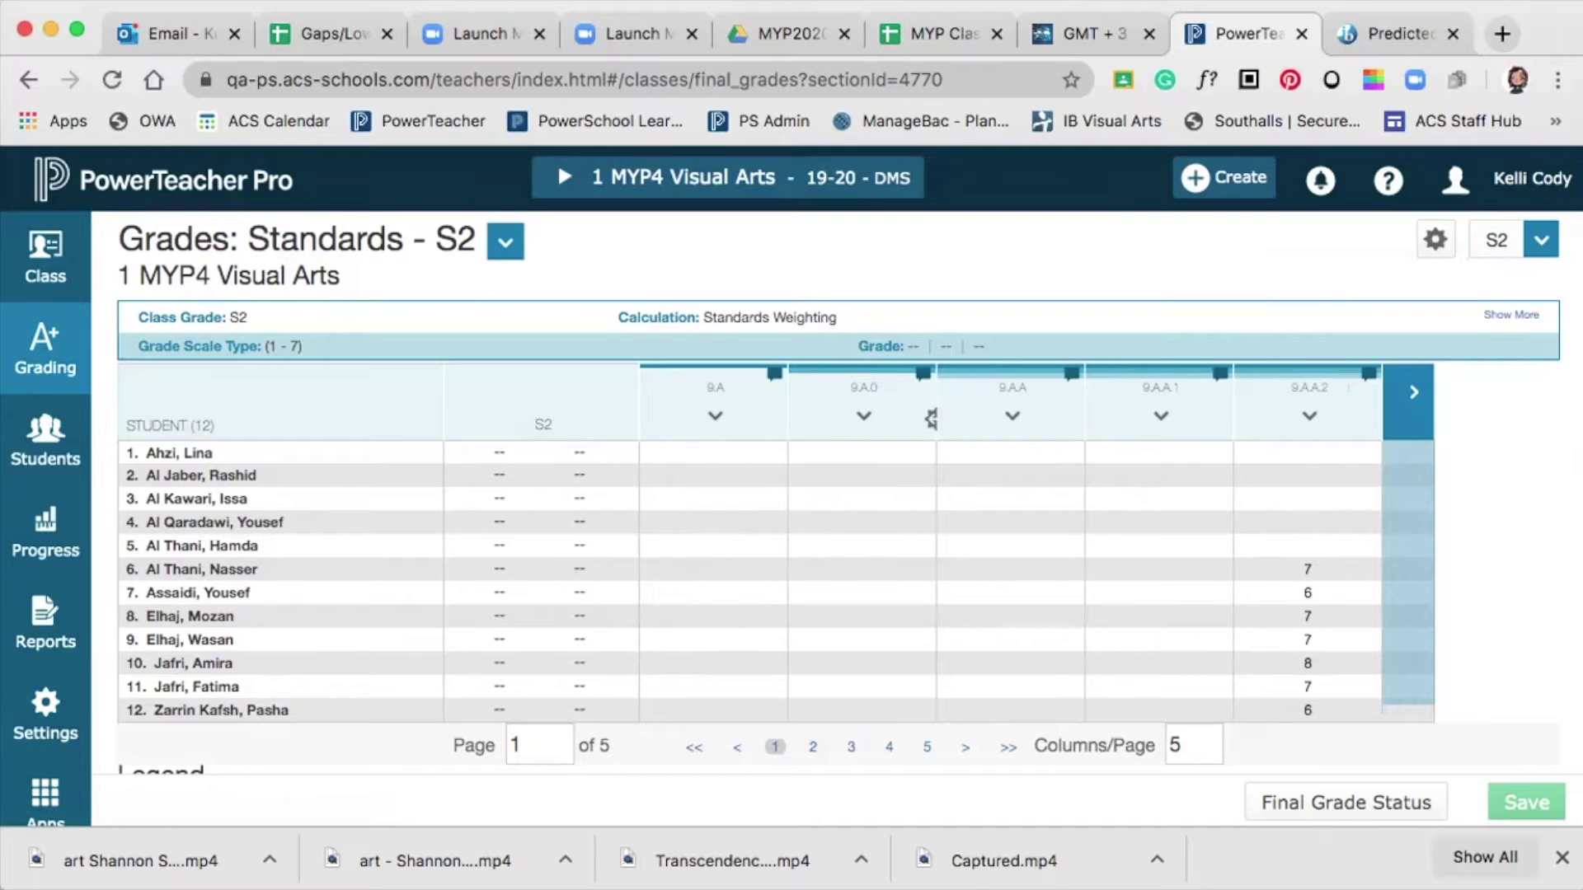
- Return the standards grades to term Y1 and check its standards columns through page 4
click(1541, 240)
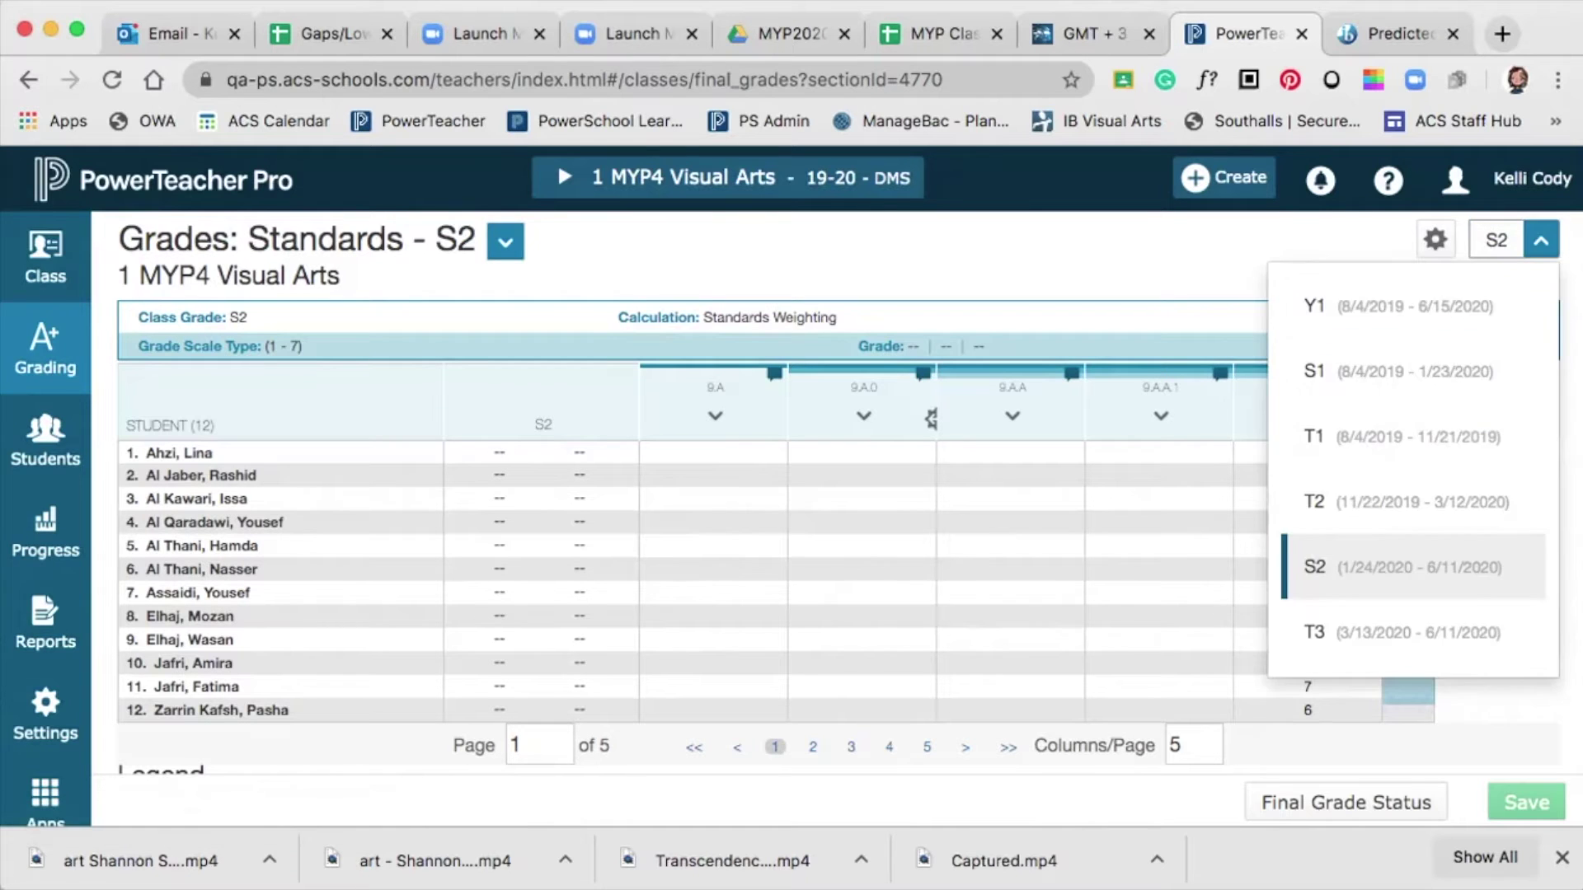
click(1402, 306)
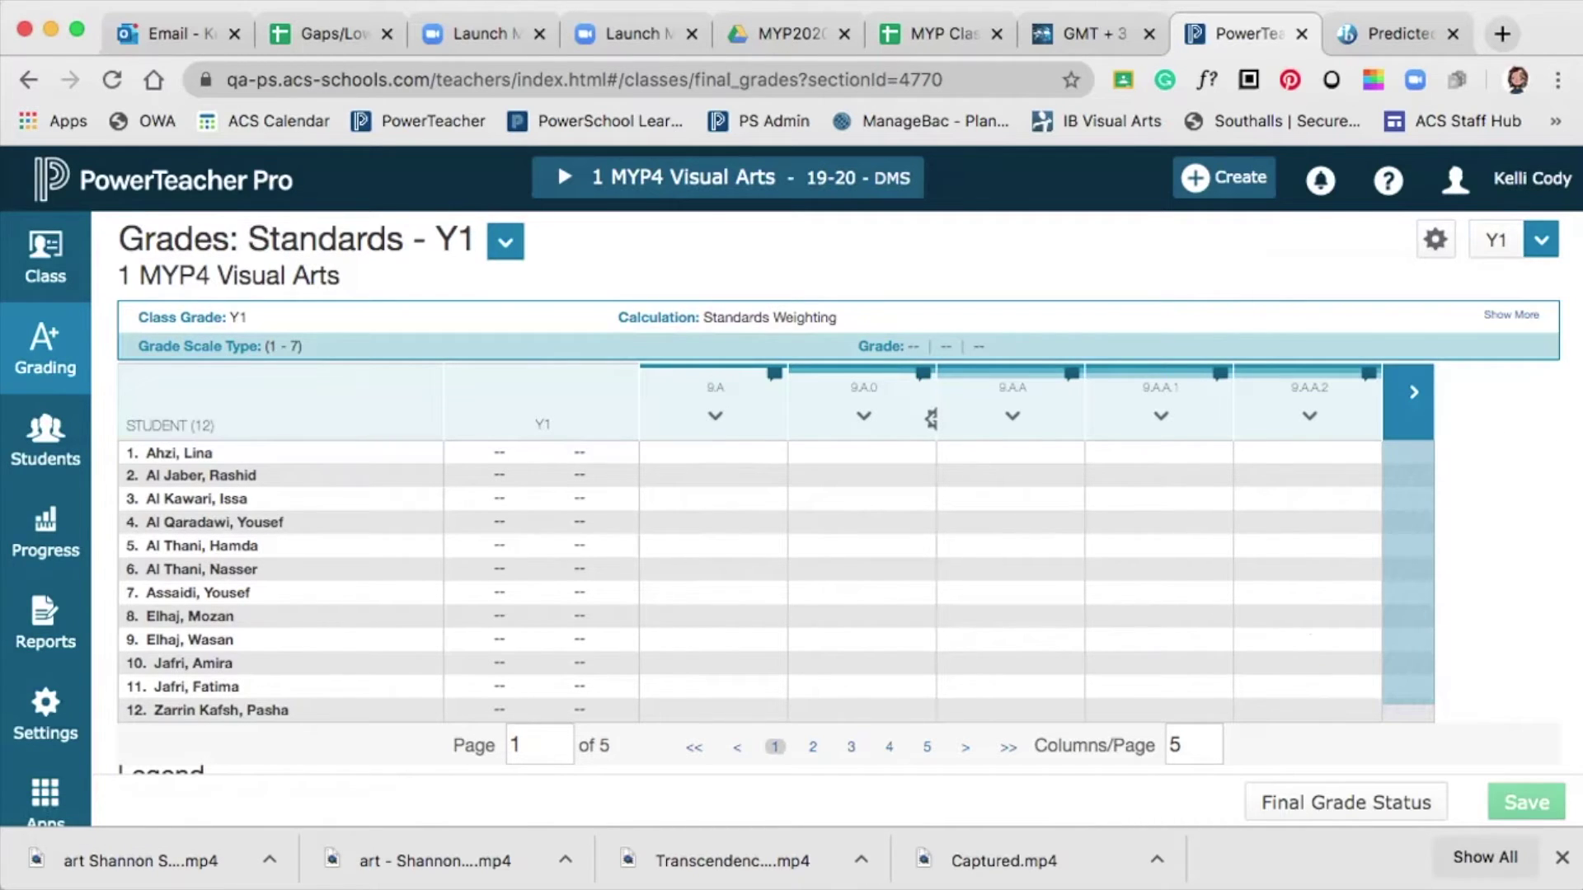
click(1413, 392)
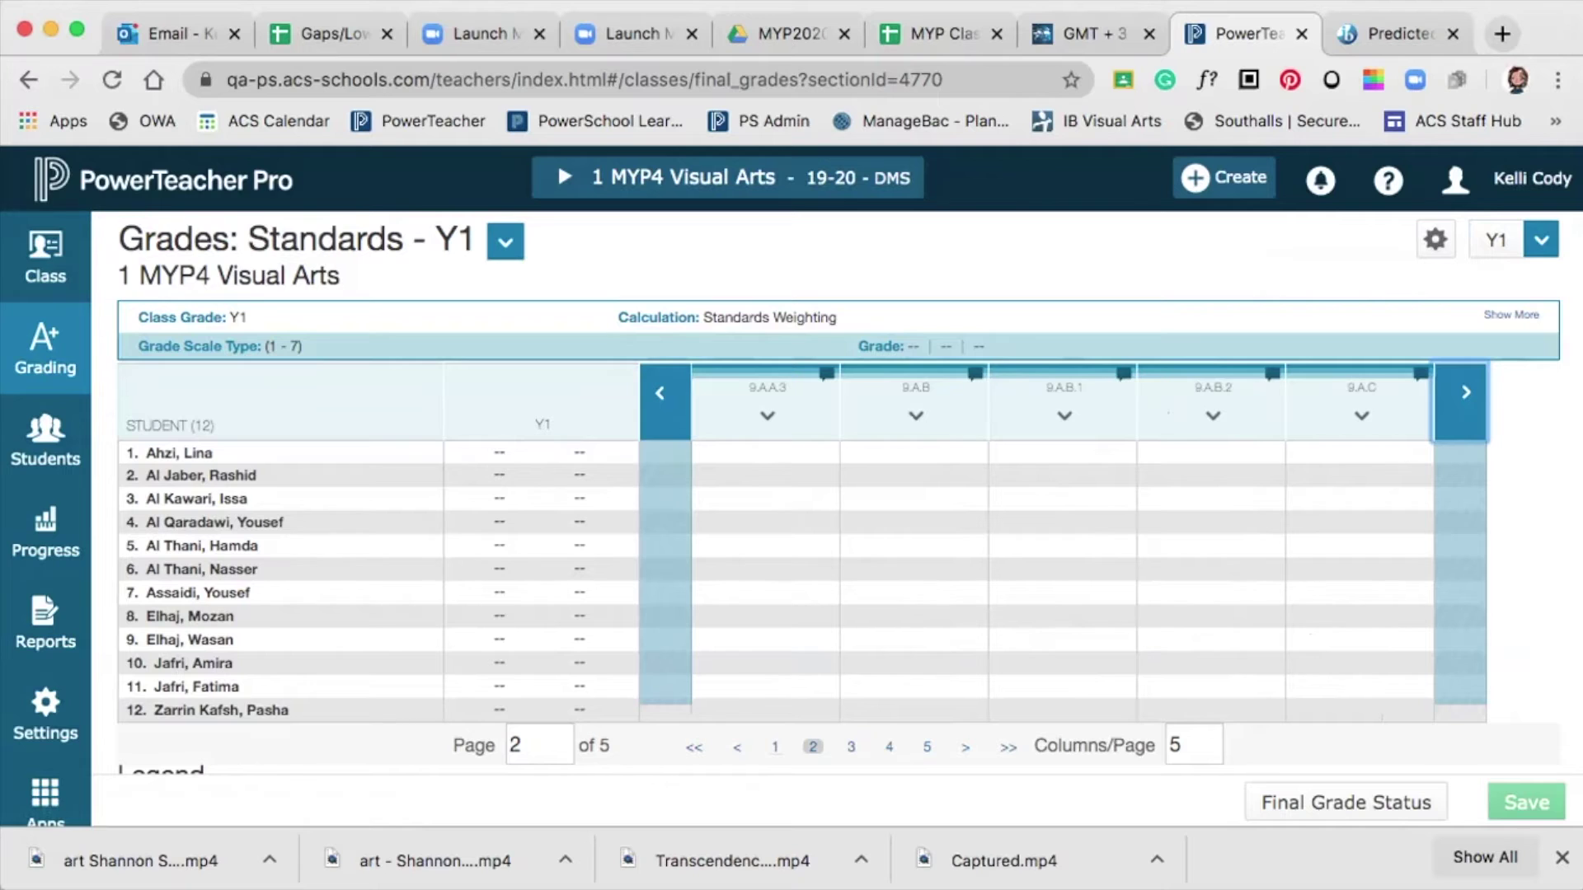
click(1460, 393)
click(1465, 392)
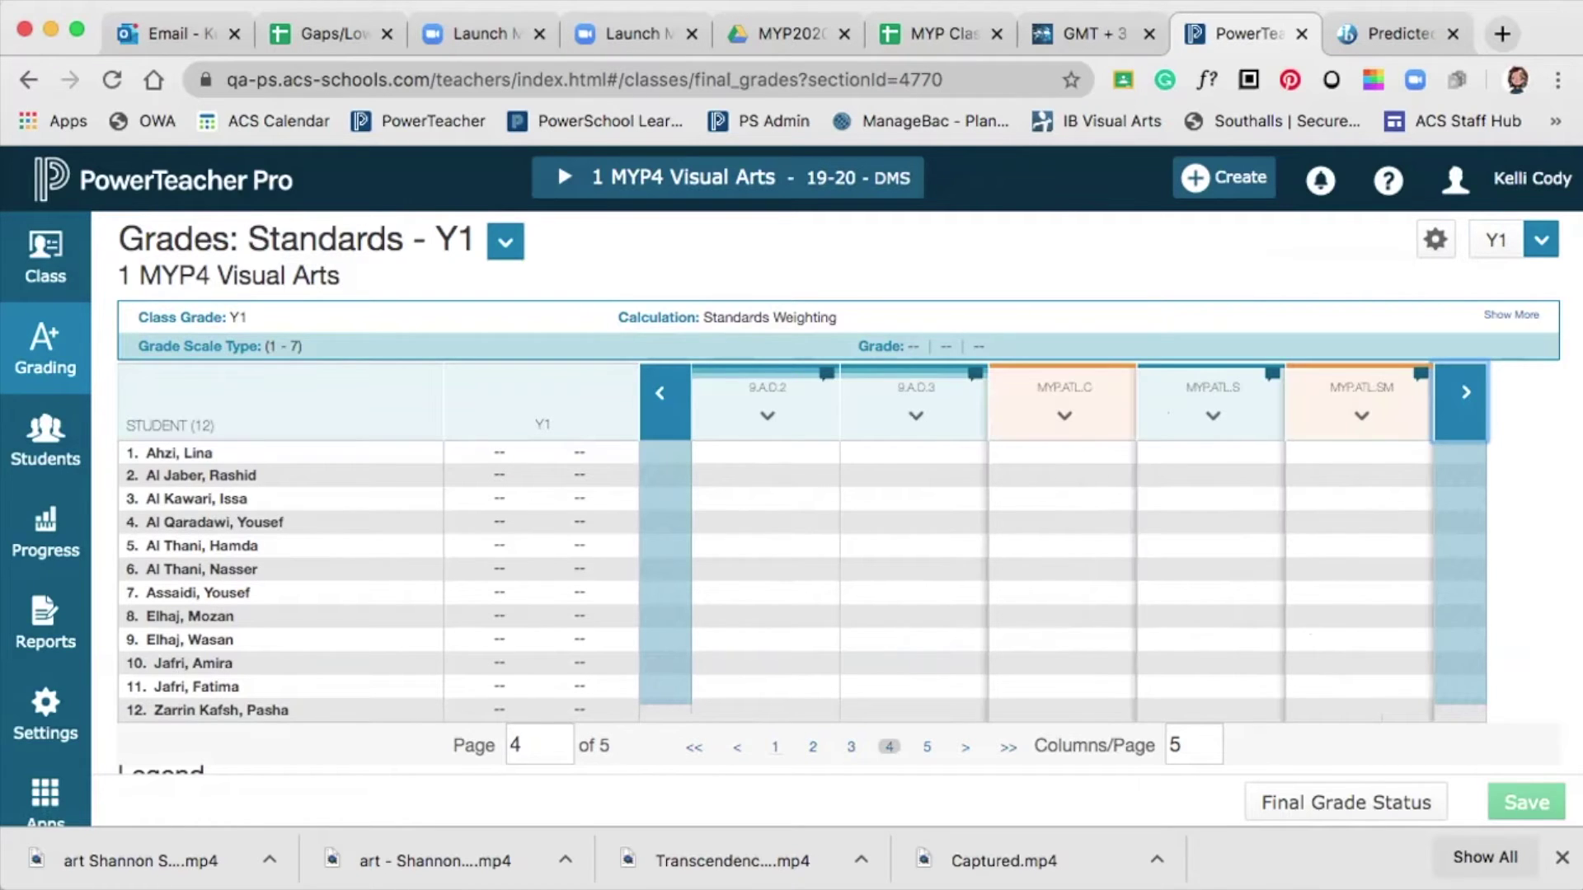
click(659, 393)
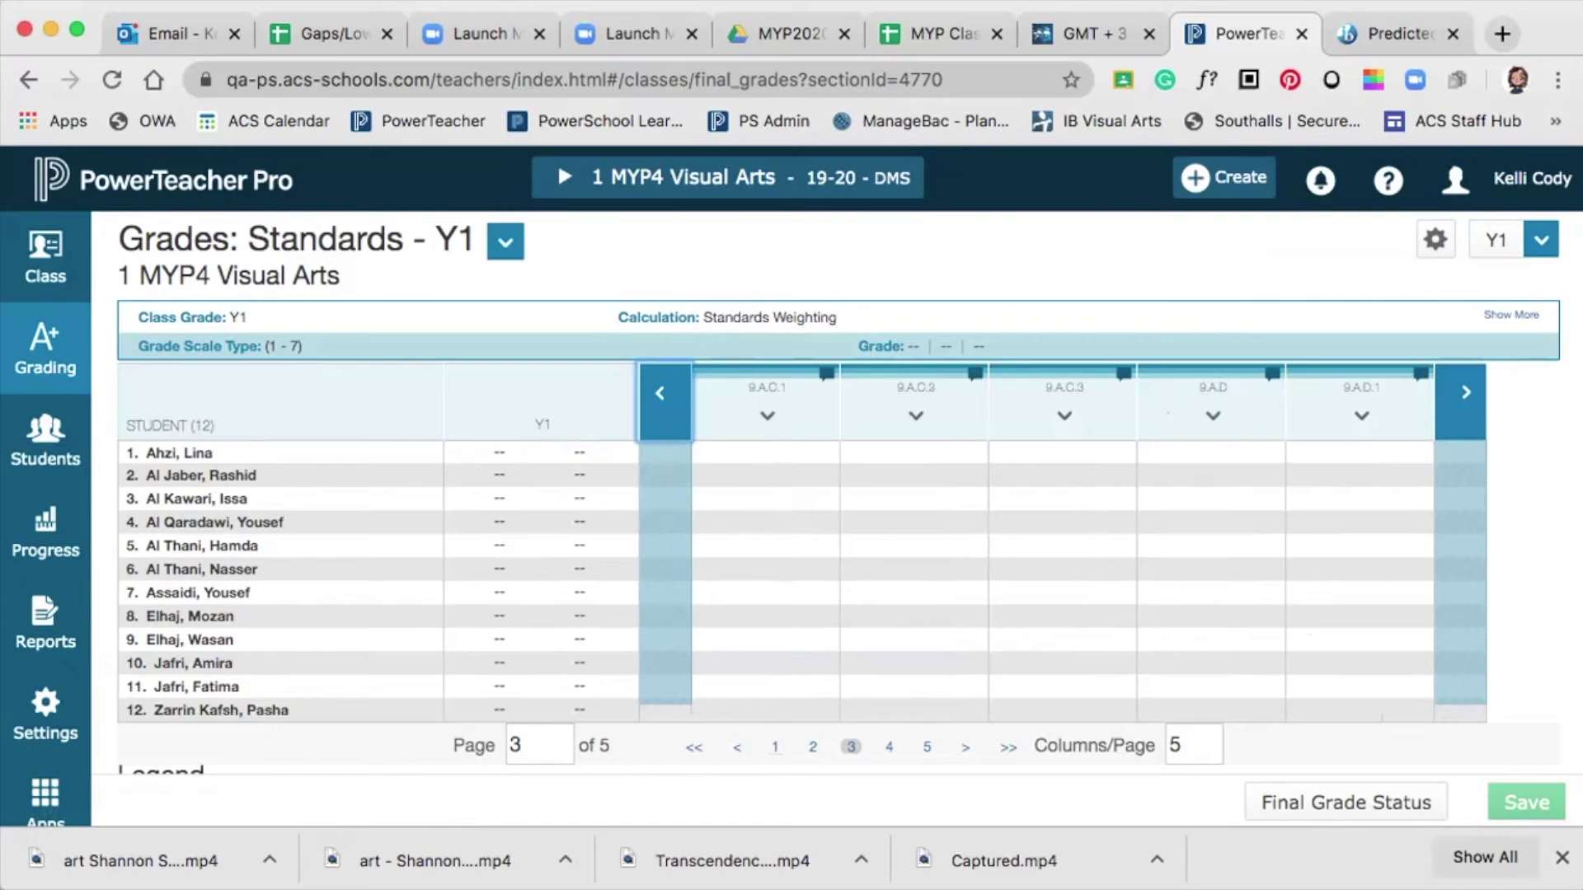
click(659, 392)
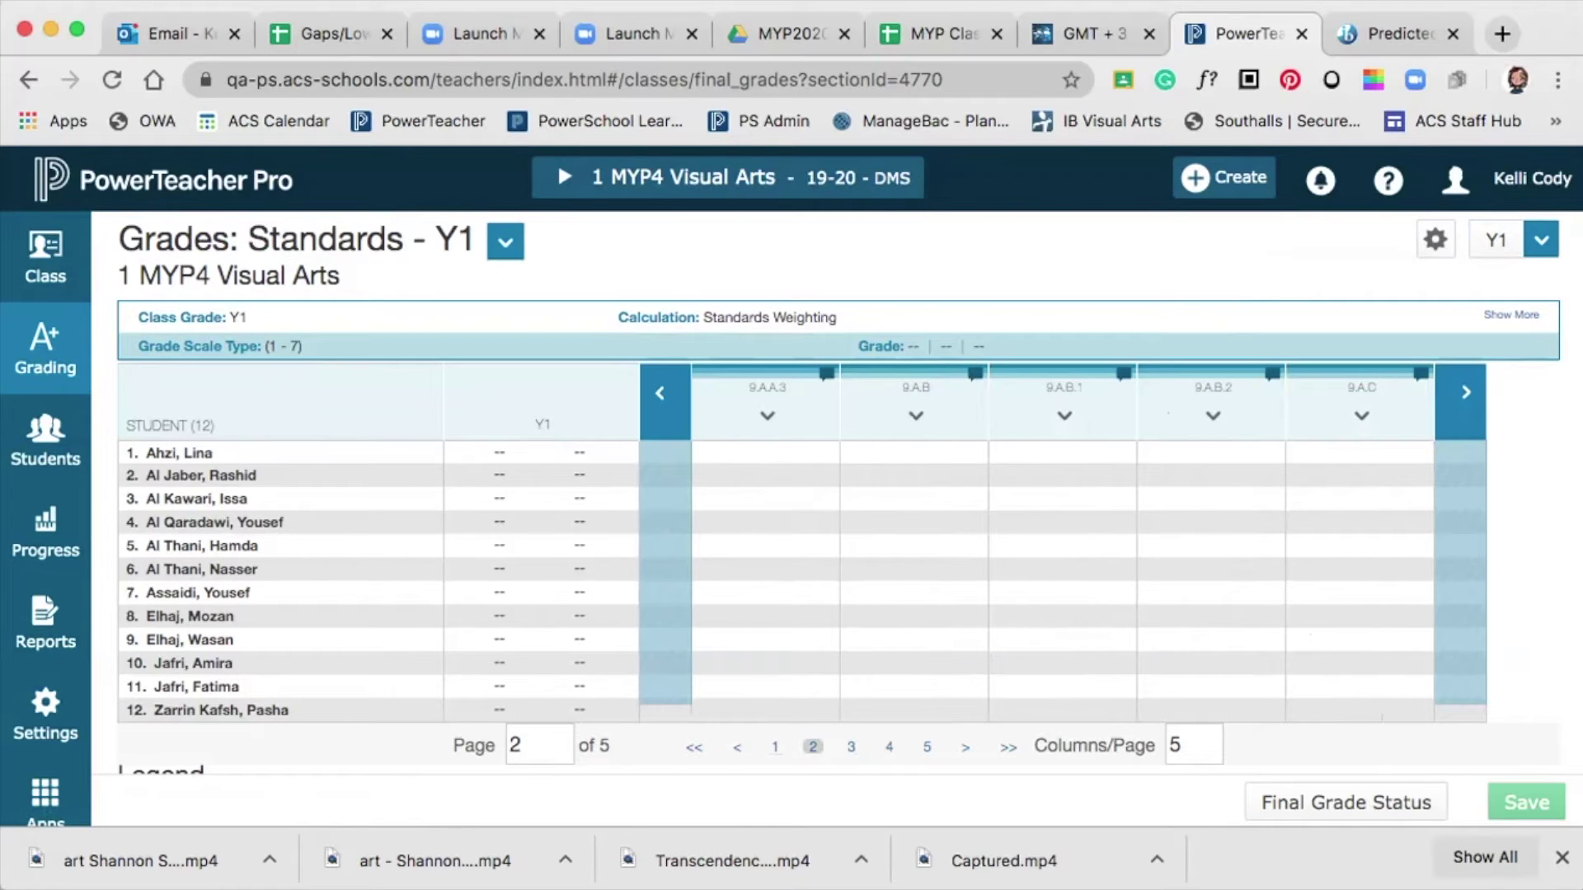
click(1541, 239)
click(1401, 306)
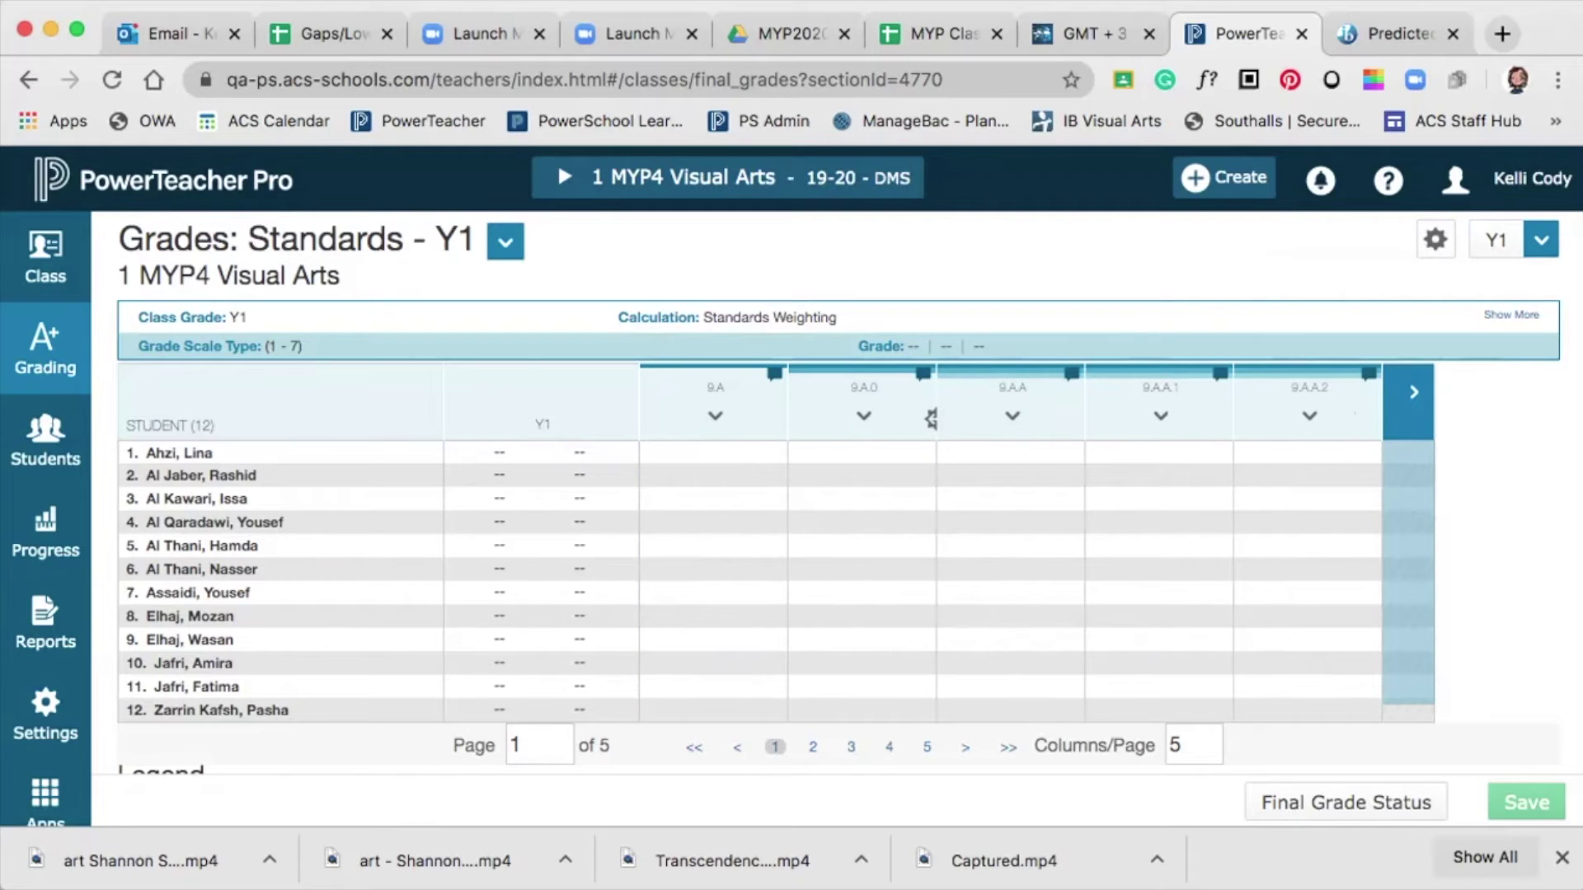
- Recalculate only the Standards final grades for 1 MYP4 Visual Arts, with Refresh Assignment Scores (Standards) enabled
click(1435, 239)
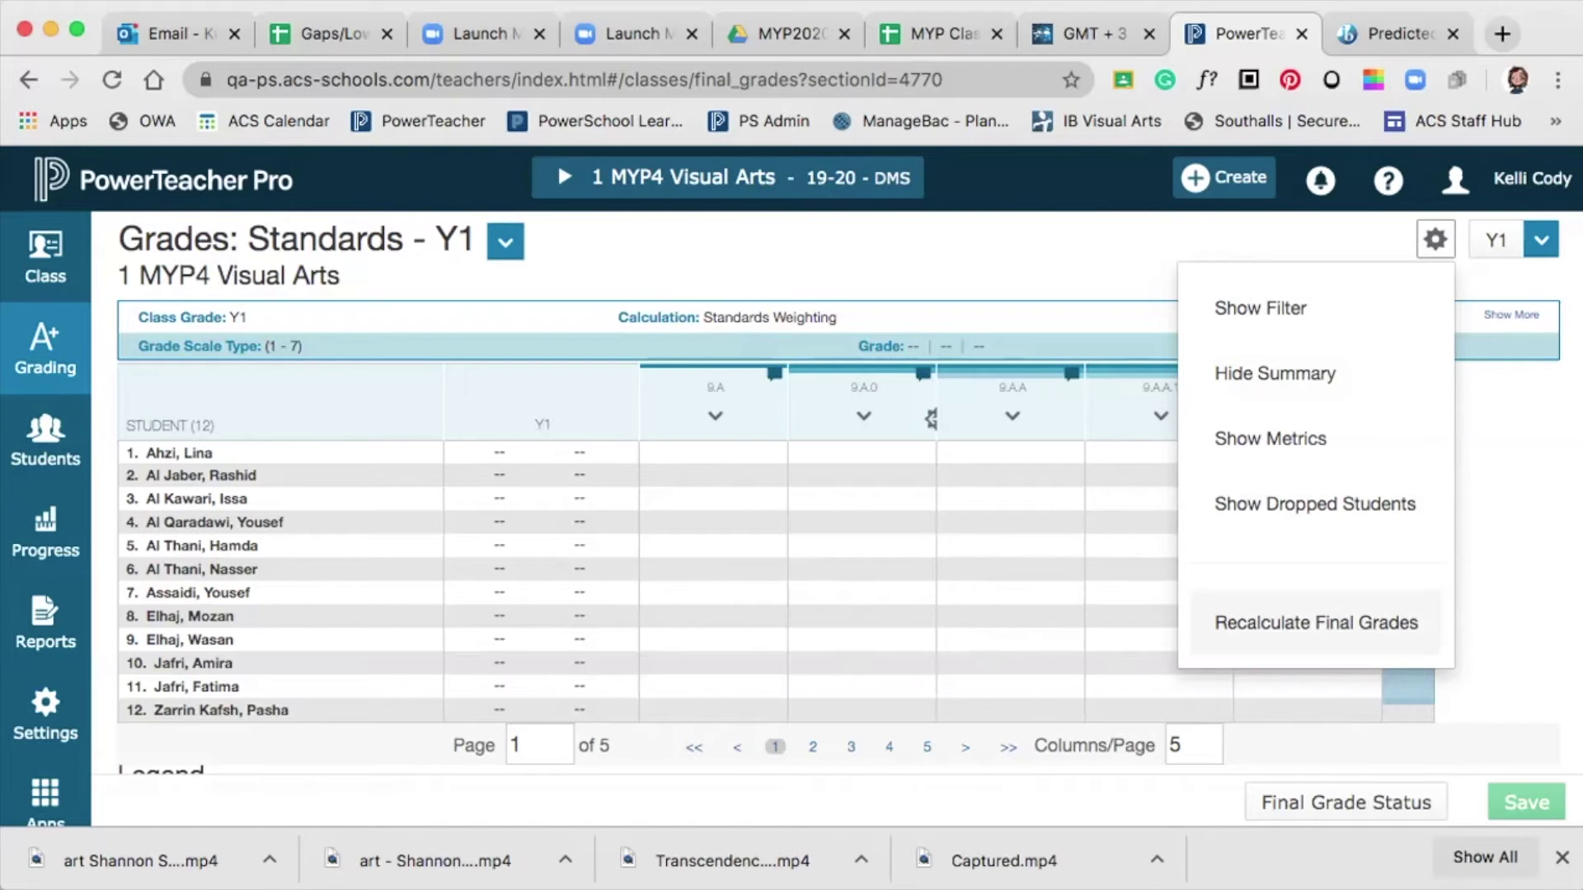
click(1316, 623)
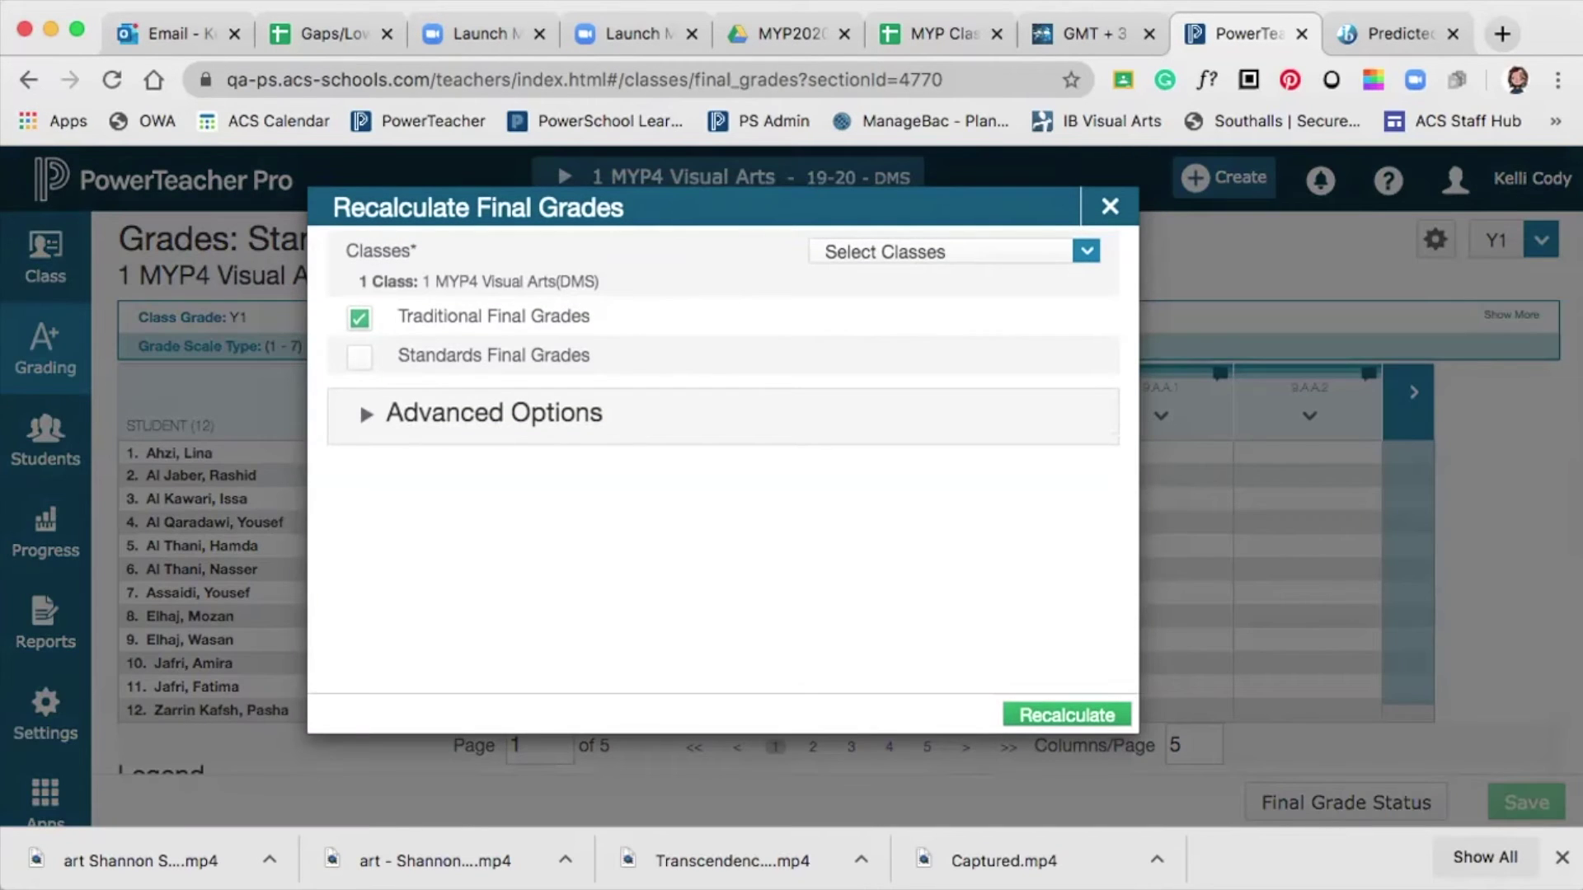
click(359, 318)
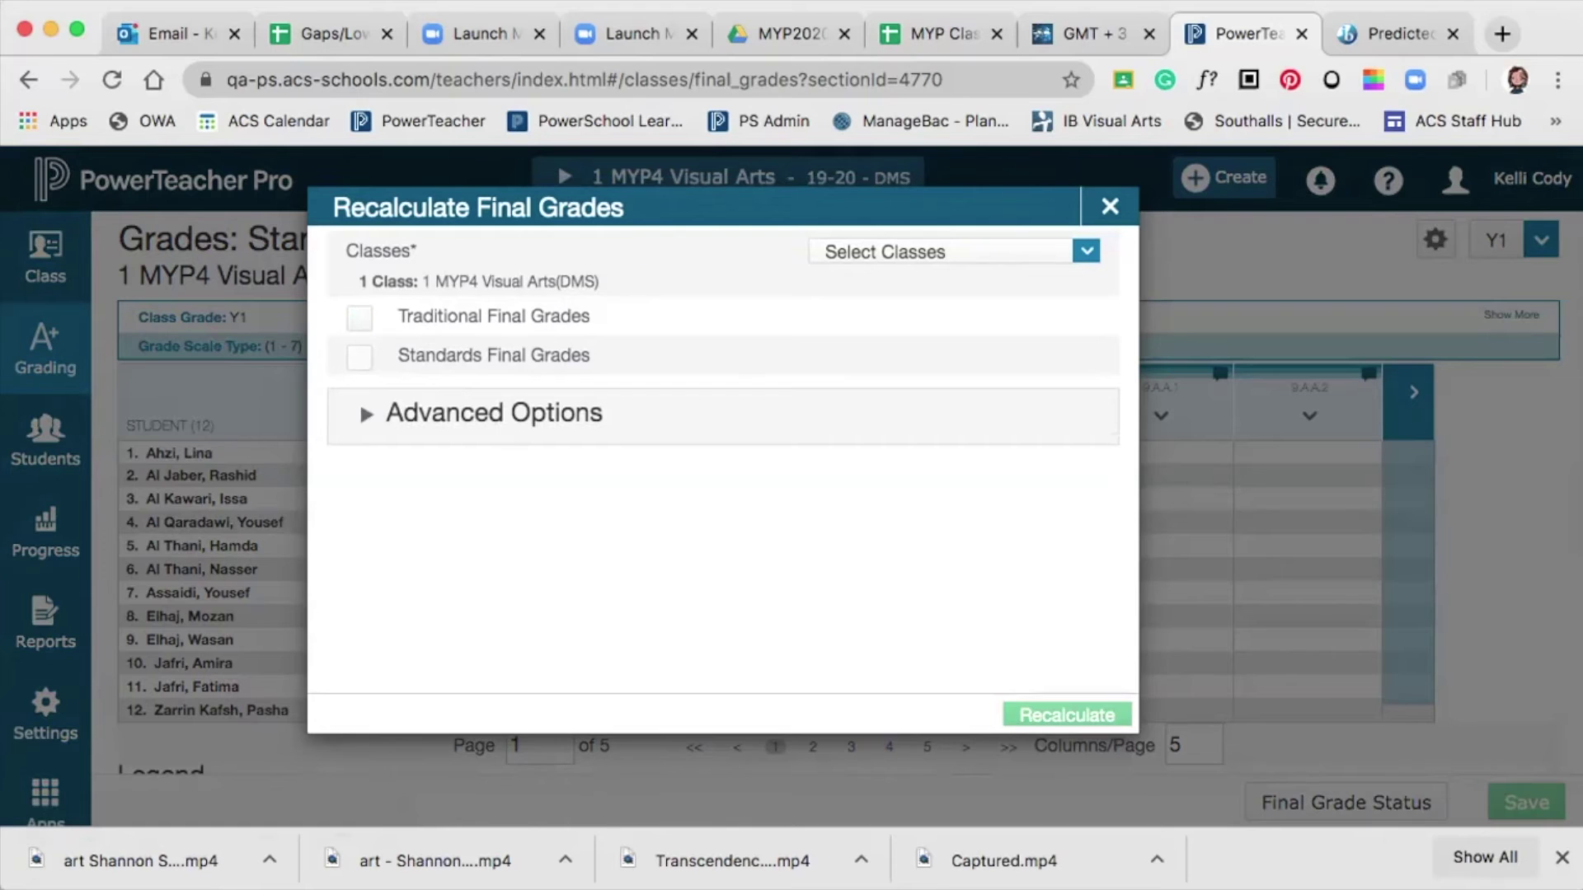
click(360, 357)
click(495, 413)
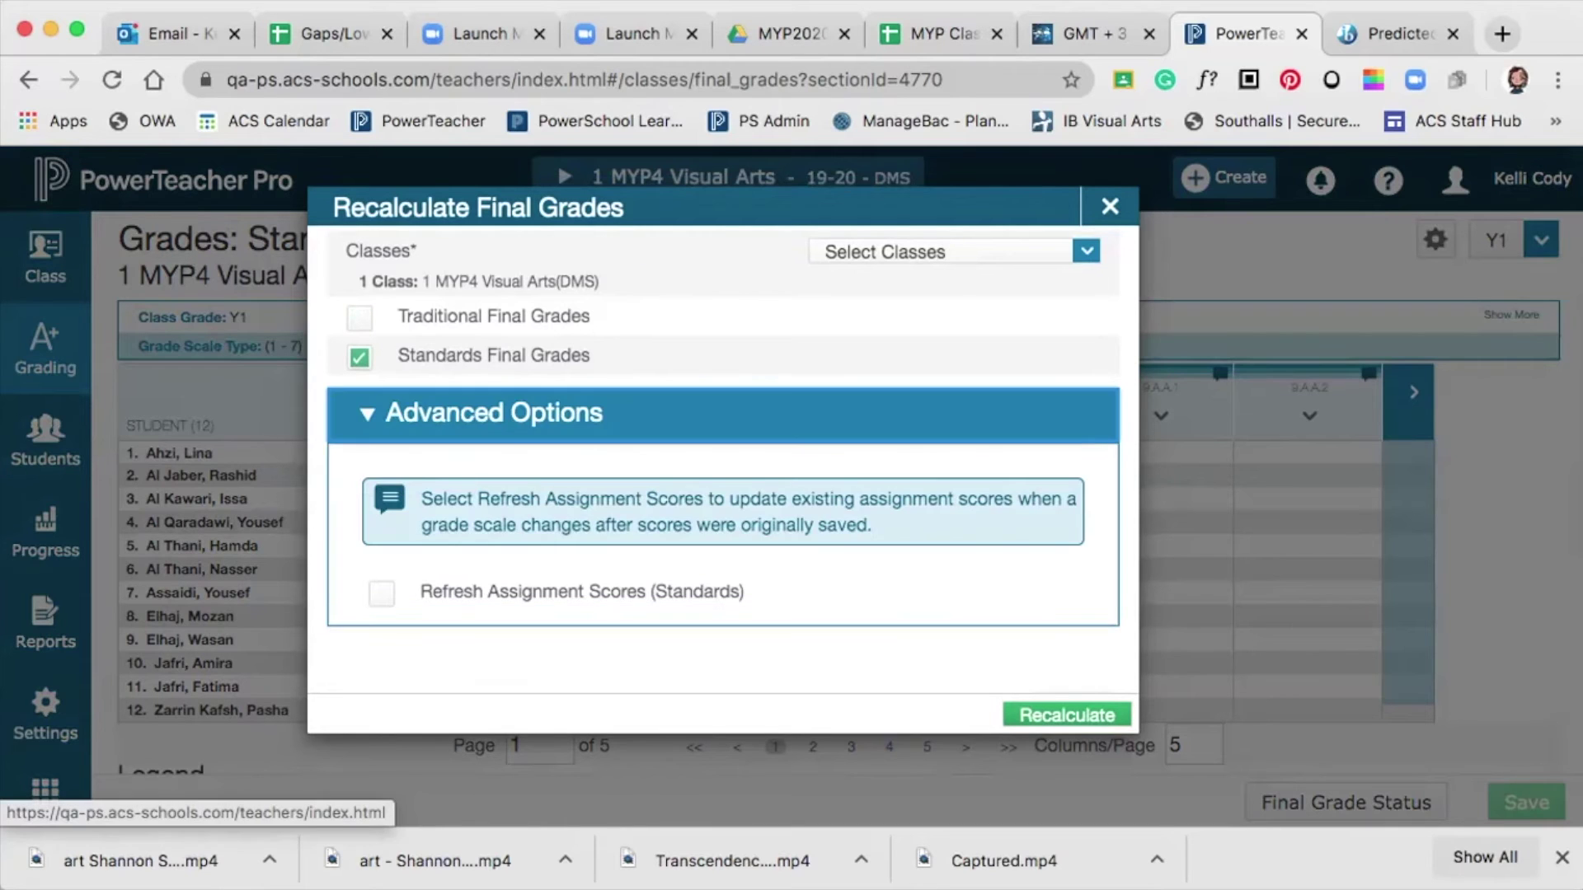
click(381, 593)
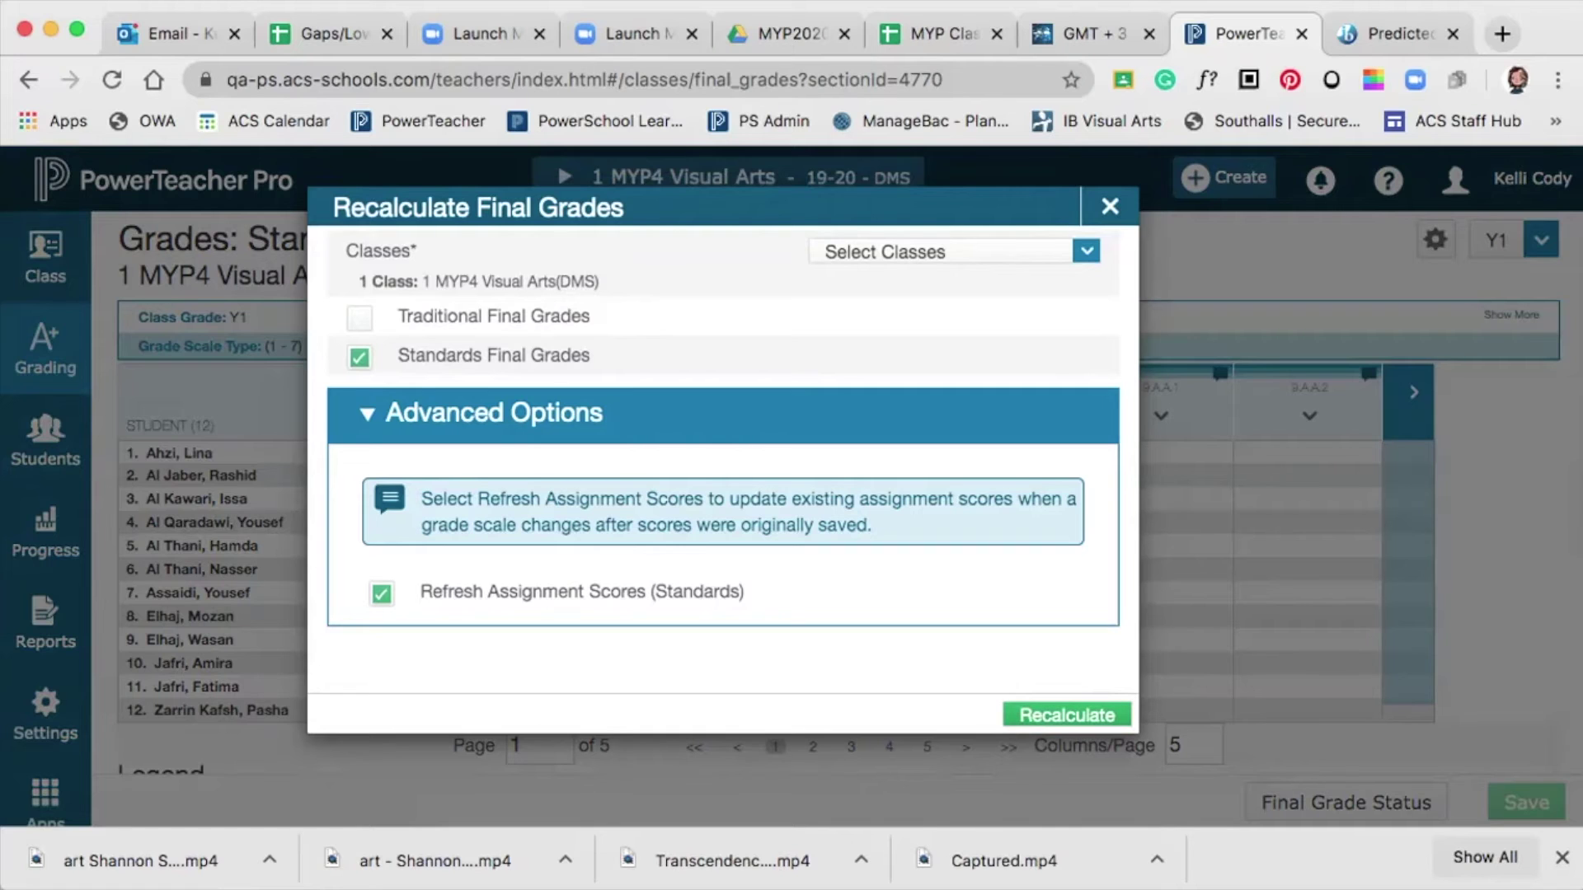
click(1067, 715)
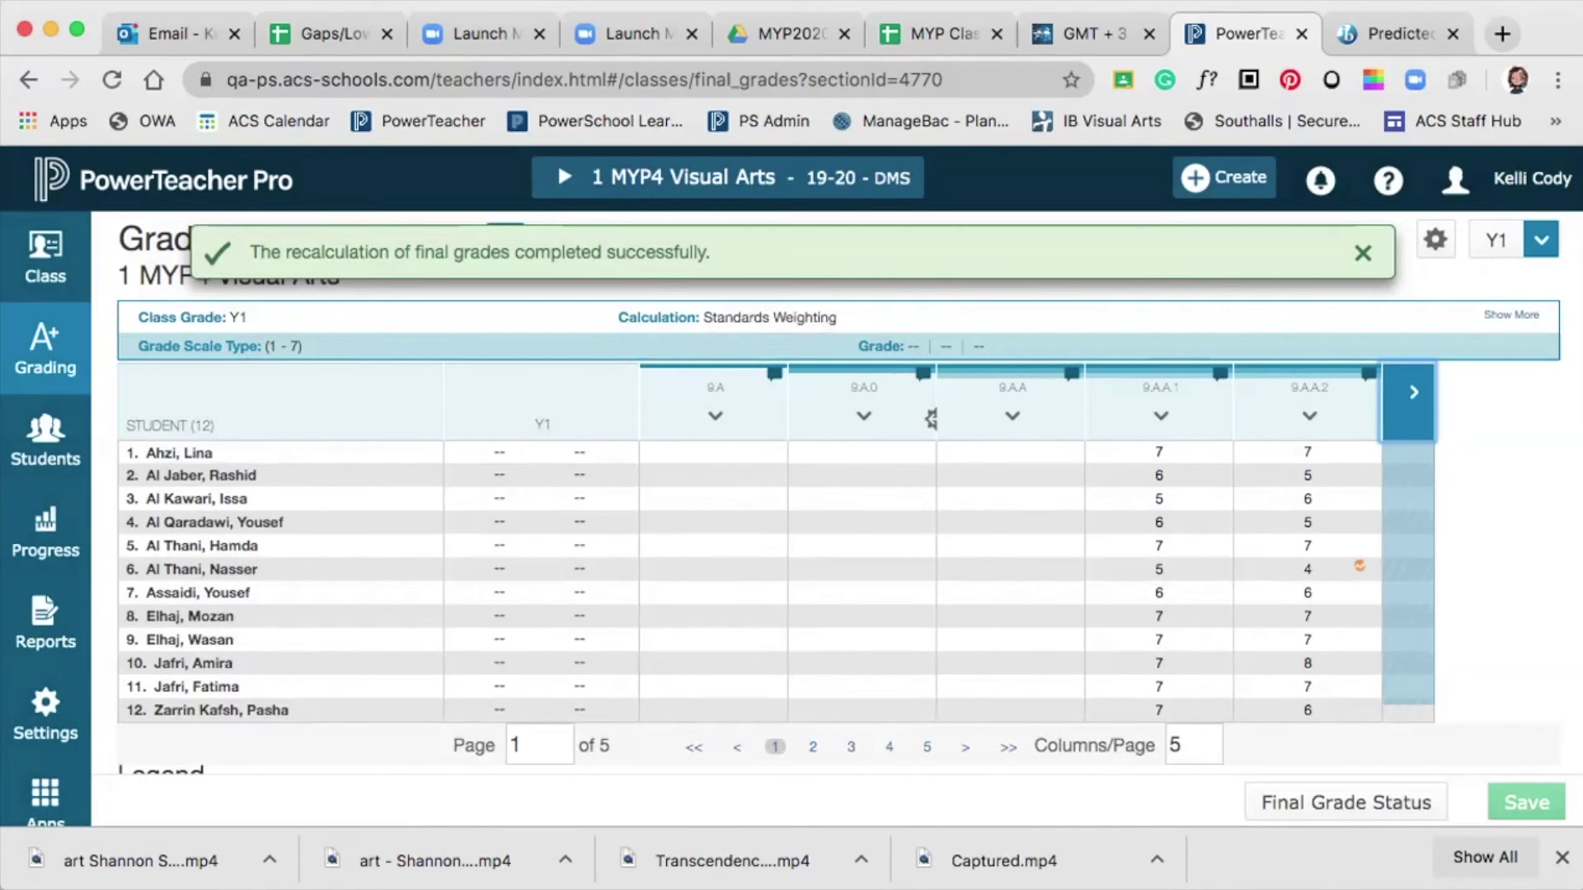
- Examine the recalculated Y1 grades across all five pages of standards columns
click(1413, 393)
key(Return)
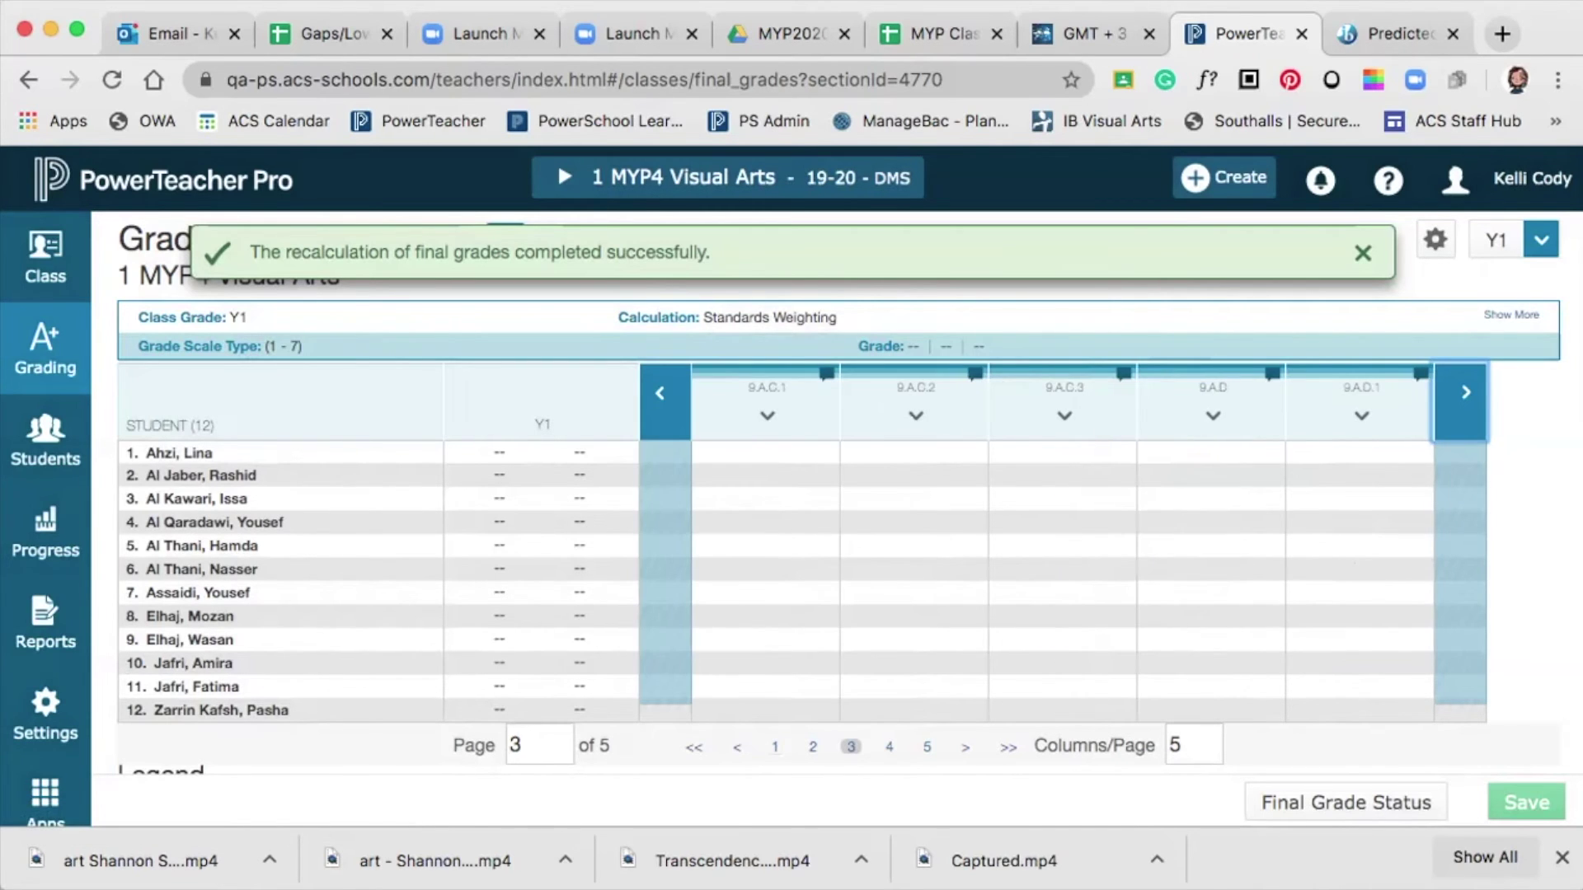
key(Return)
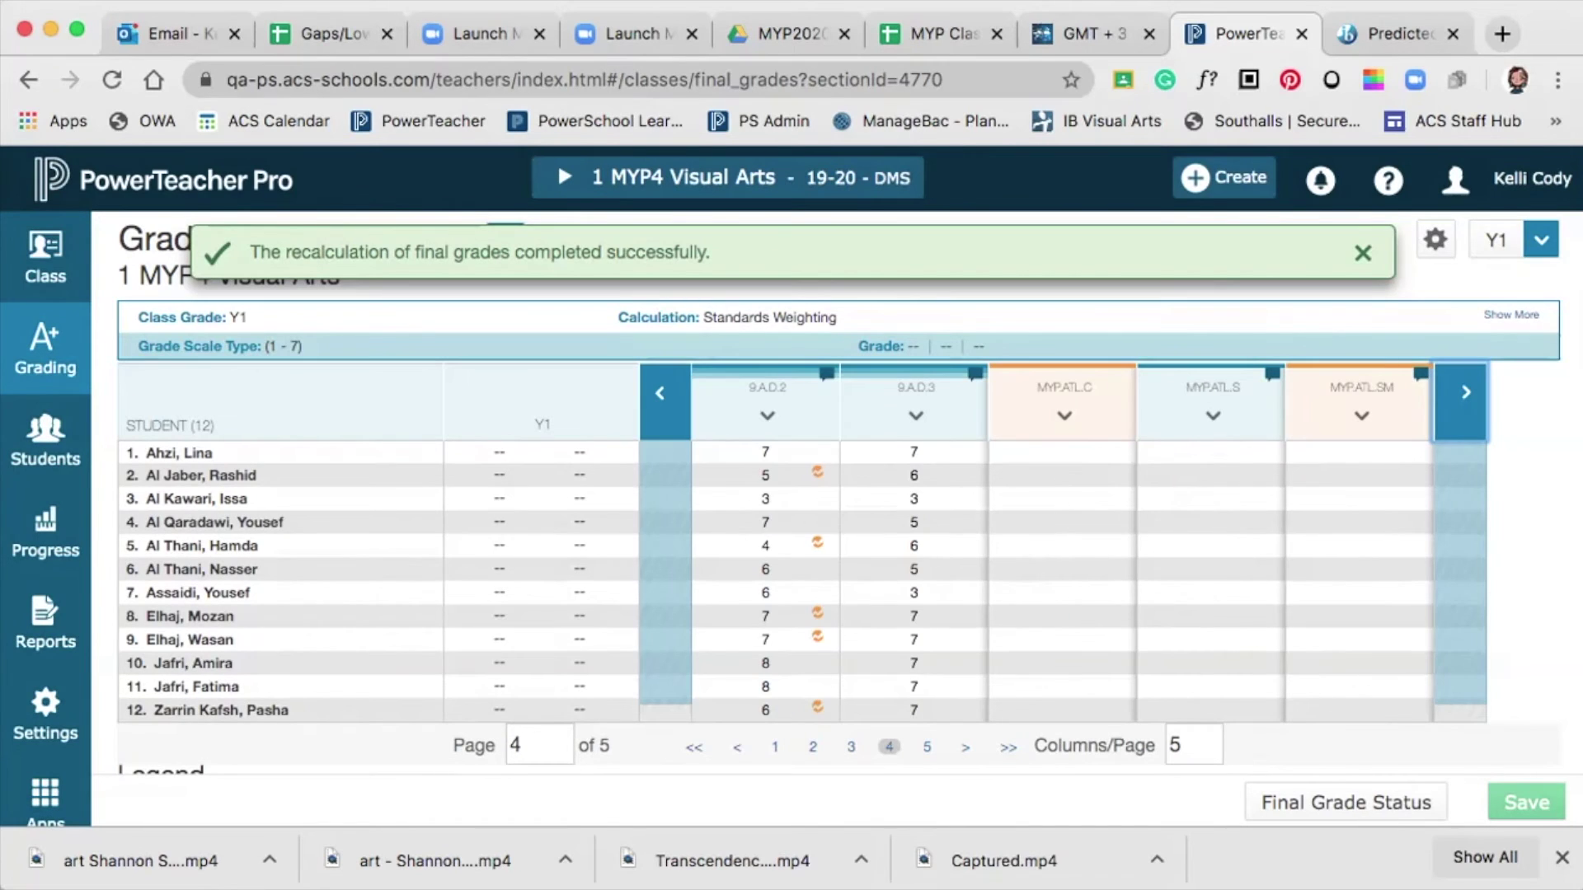
key(Return)
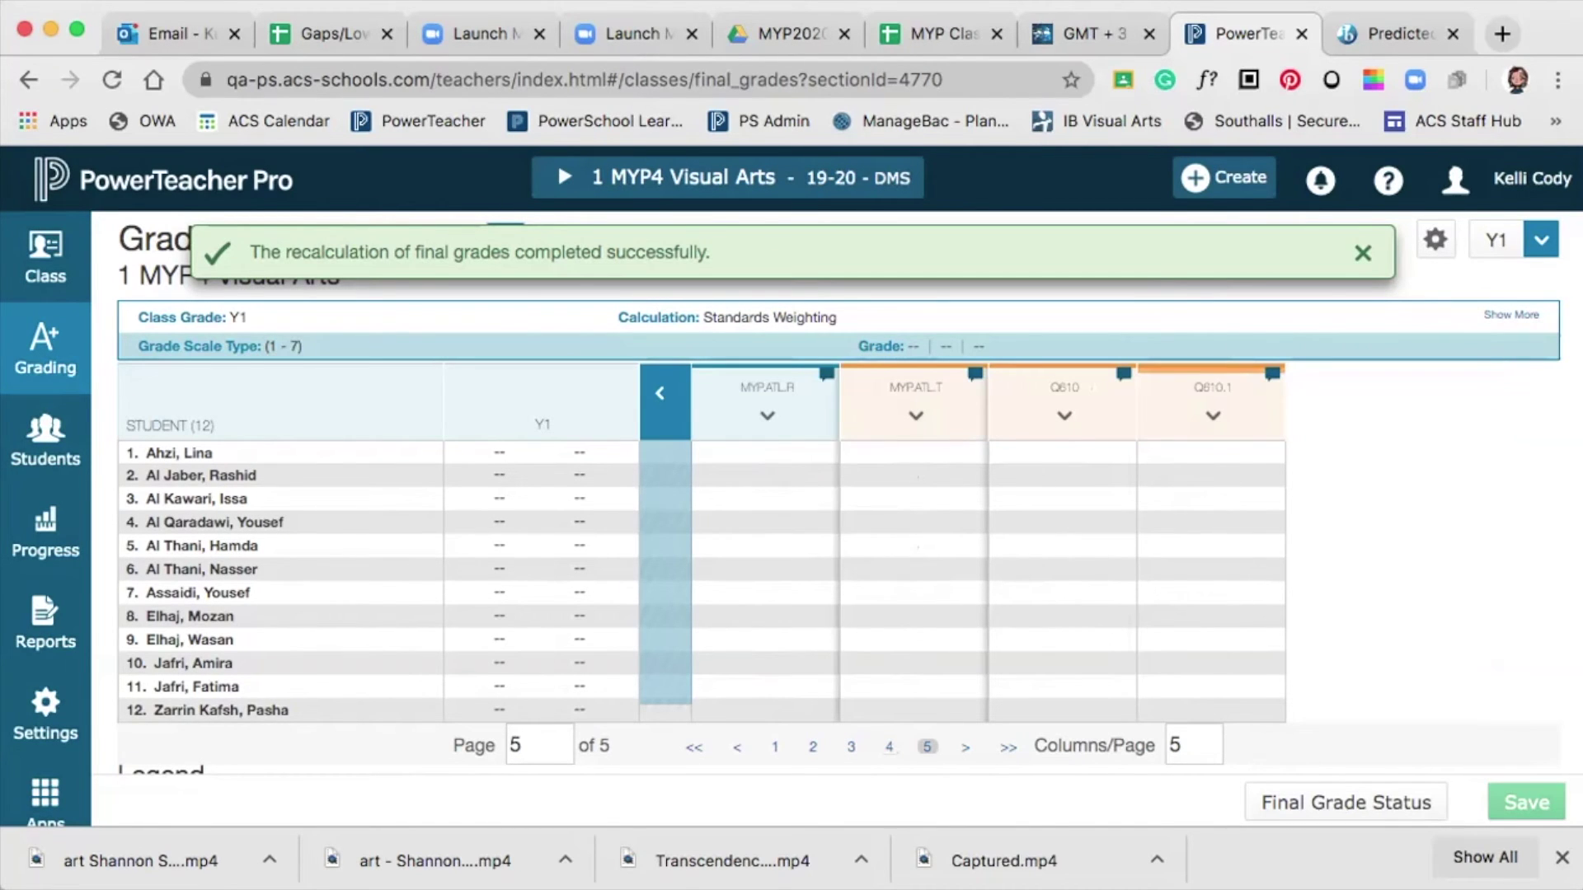
key(Return)
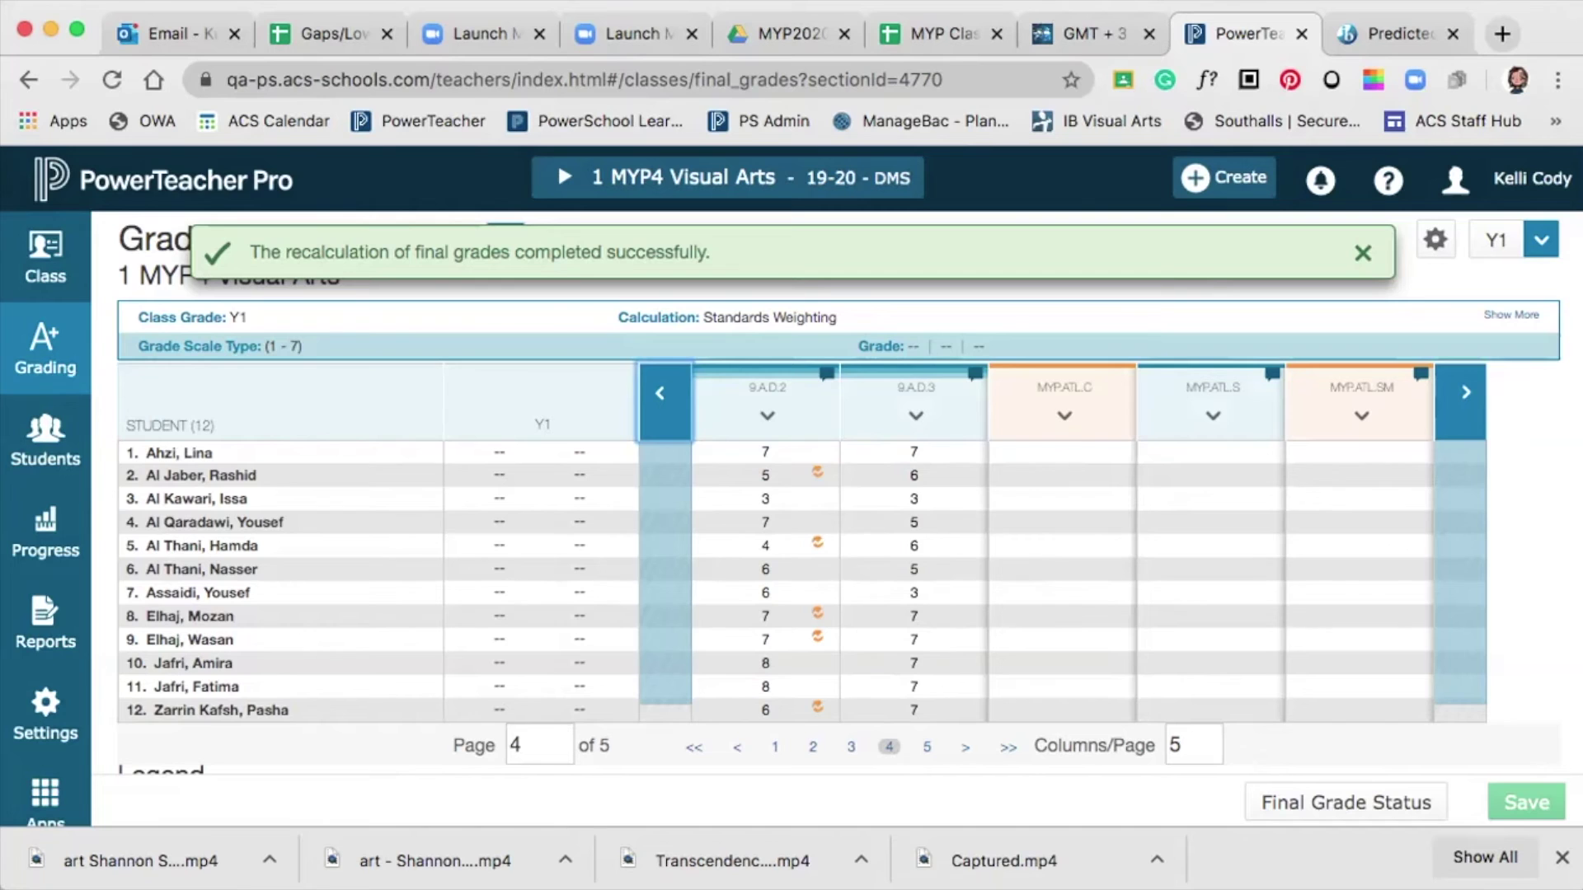
key(Return)
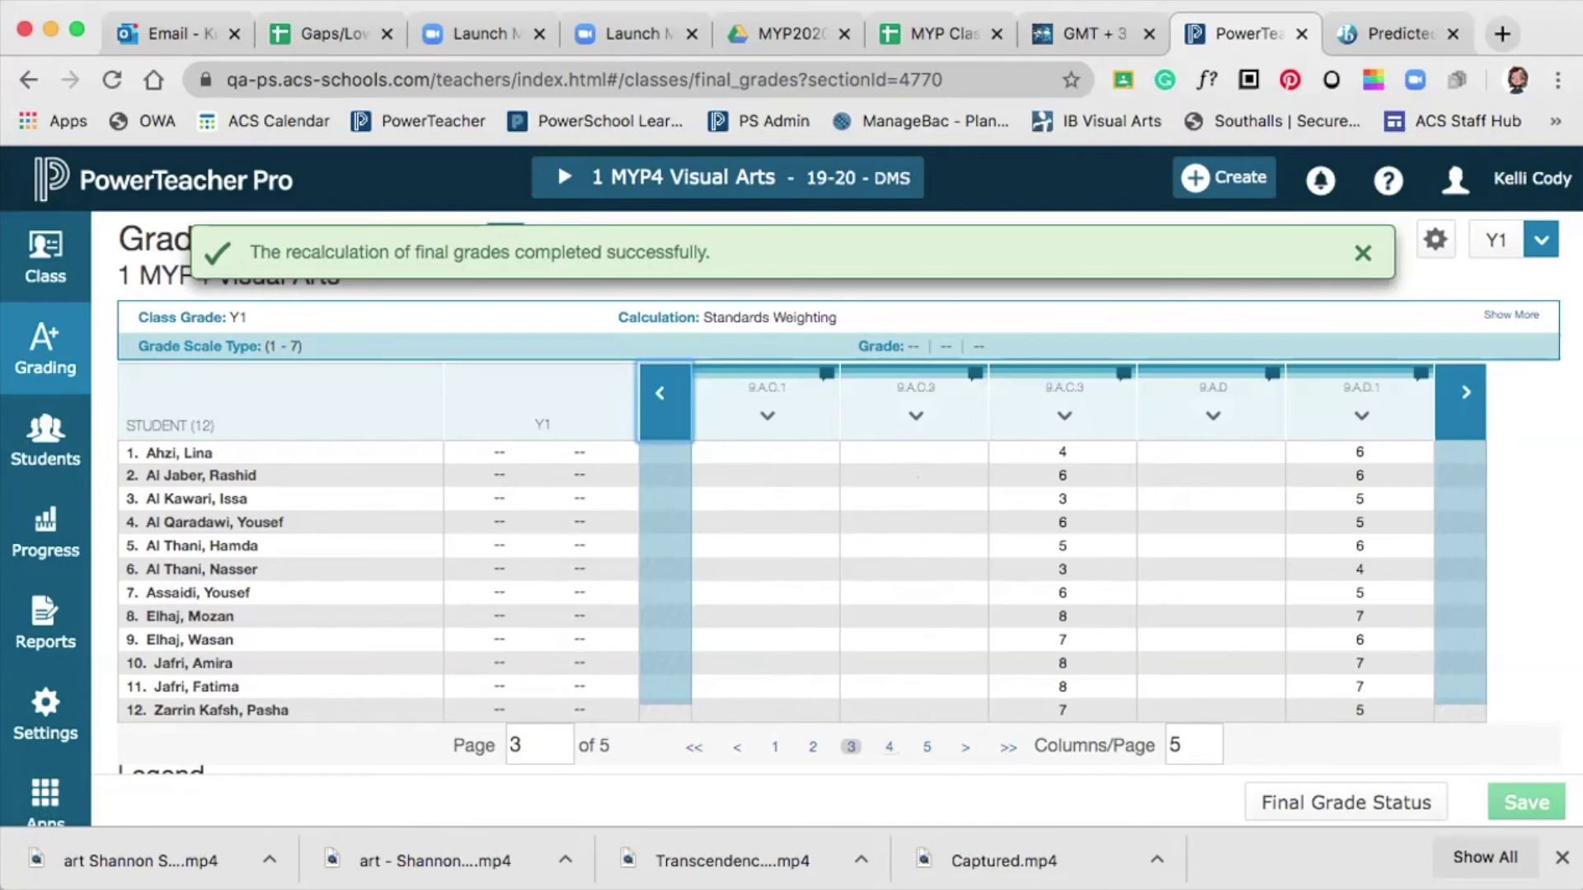
click(661, 395)
click(660, 395)
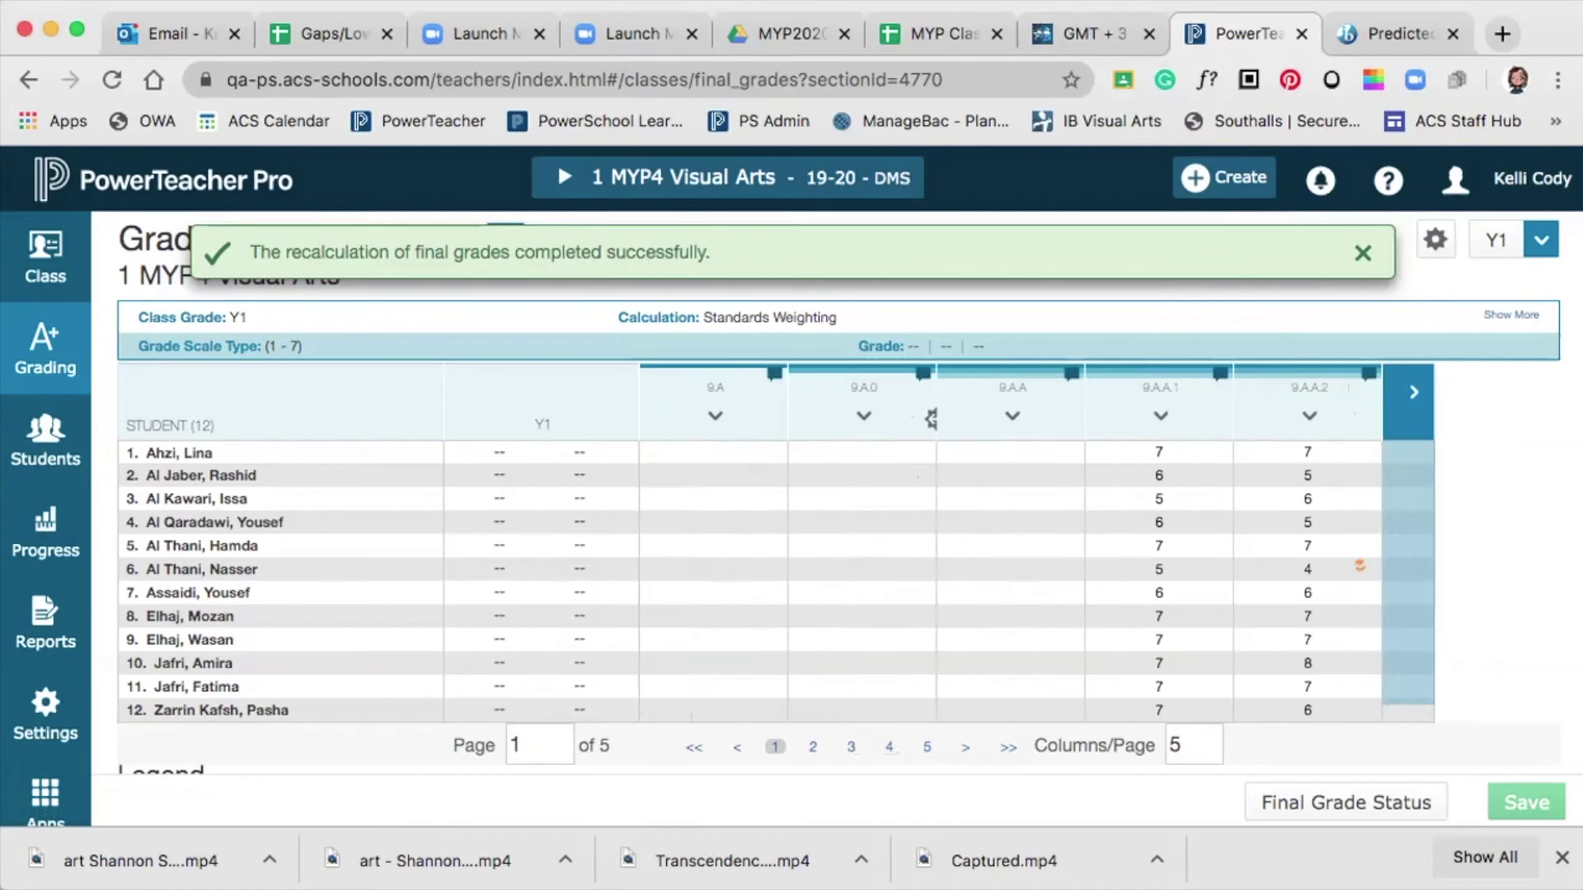
click(1414, 392)
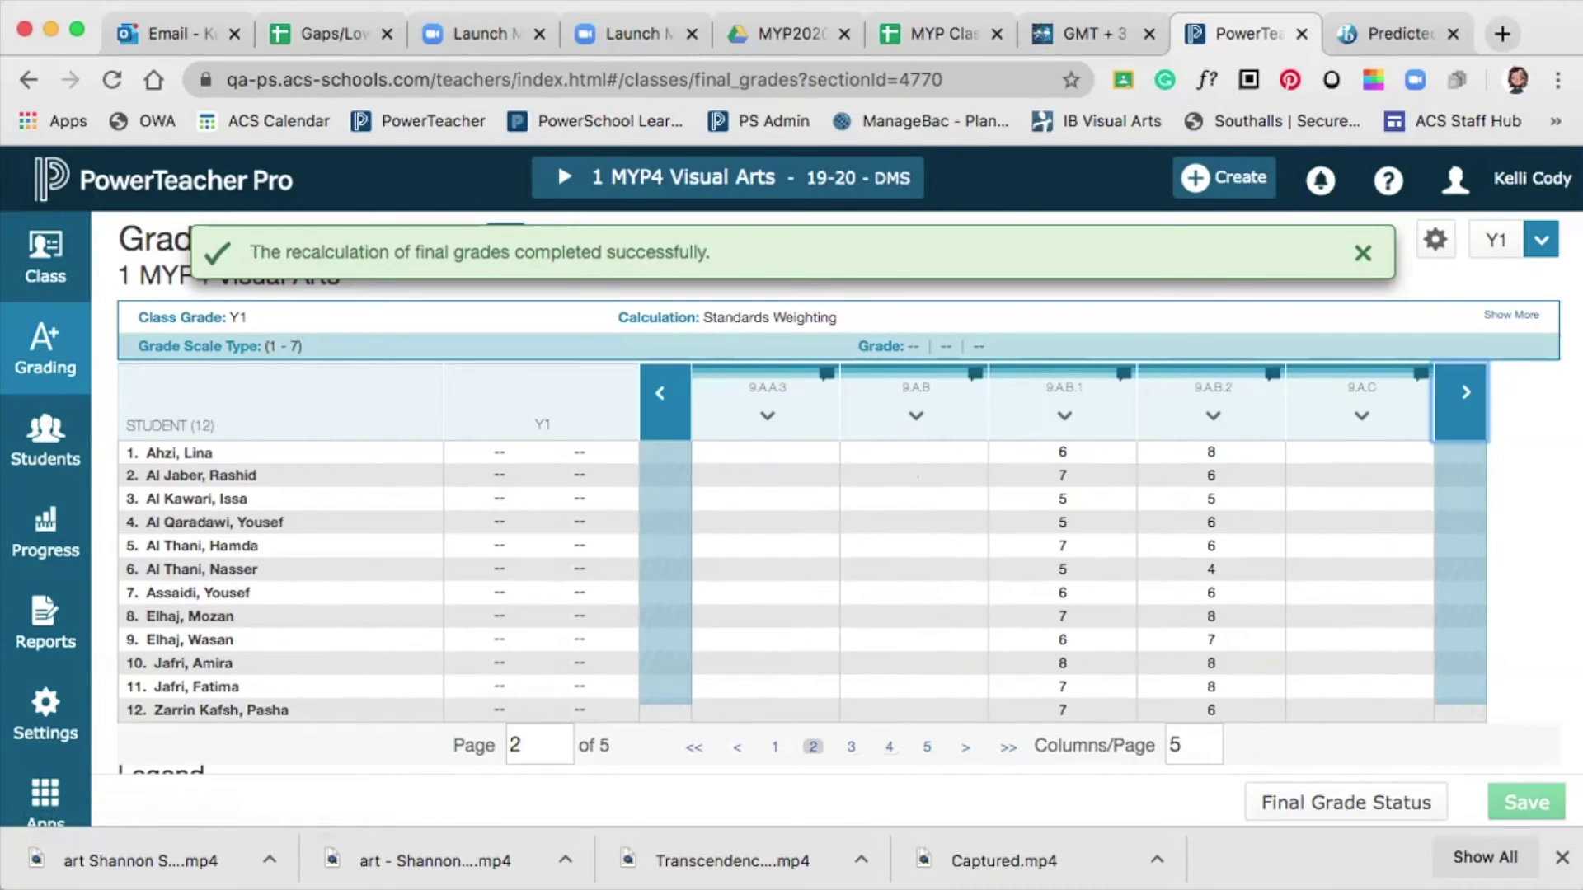
click(660, 395)
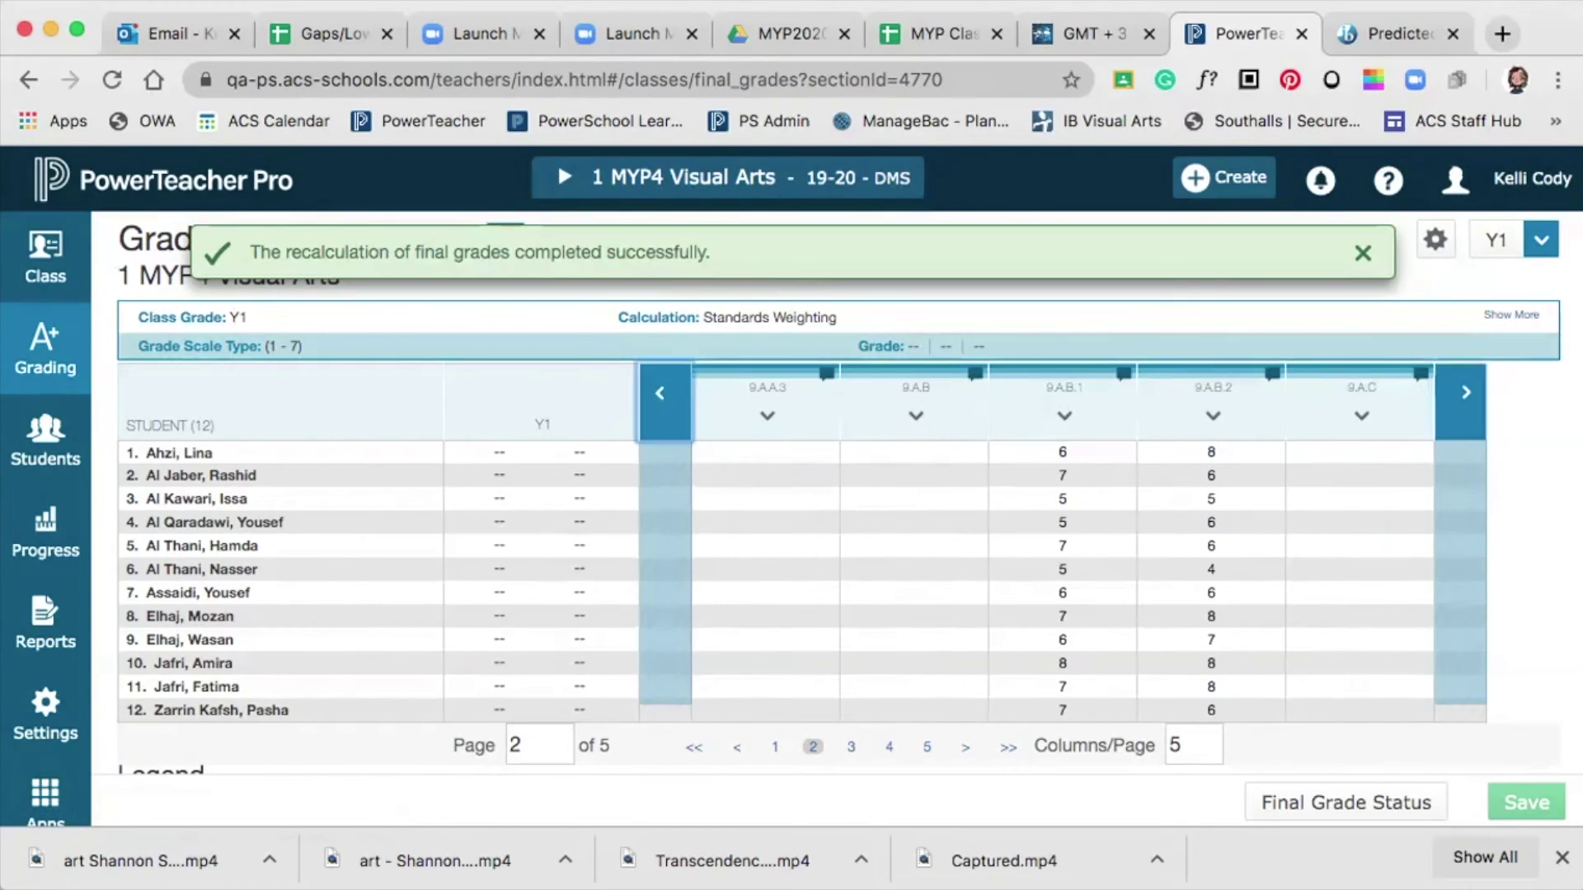
- Set the standards grade grid to show 8 columns per page
key(Tab)
text(6)
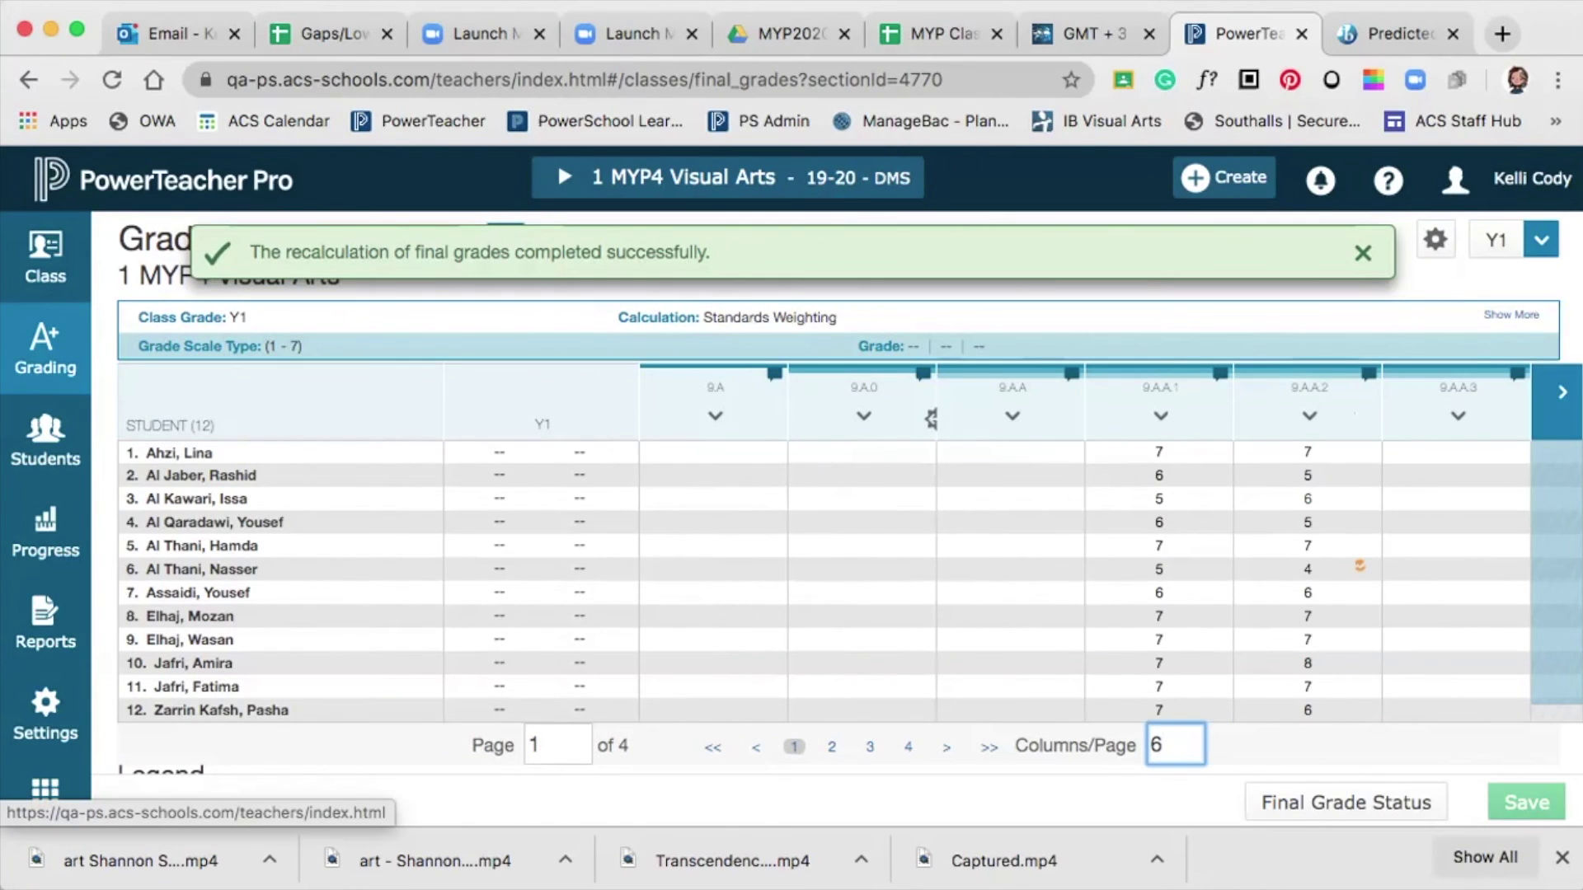
text(8)
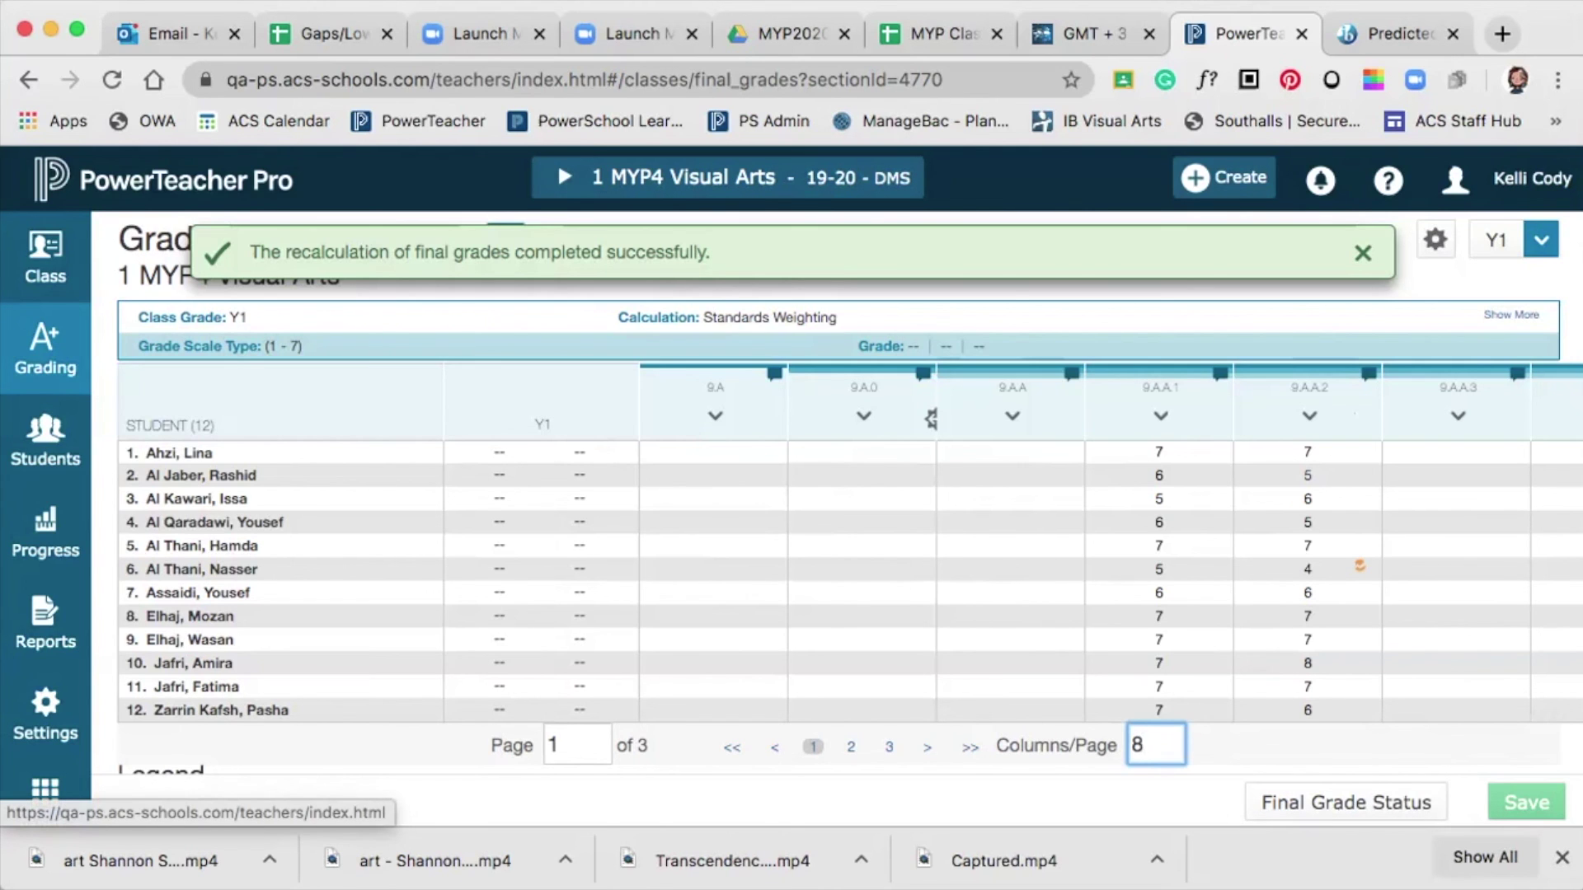
- Enter a grade of 7 for the first listed student in standard 9.A.A, Criterion A: Knowing and understanding
click(931, 418)
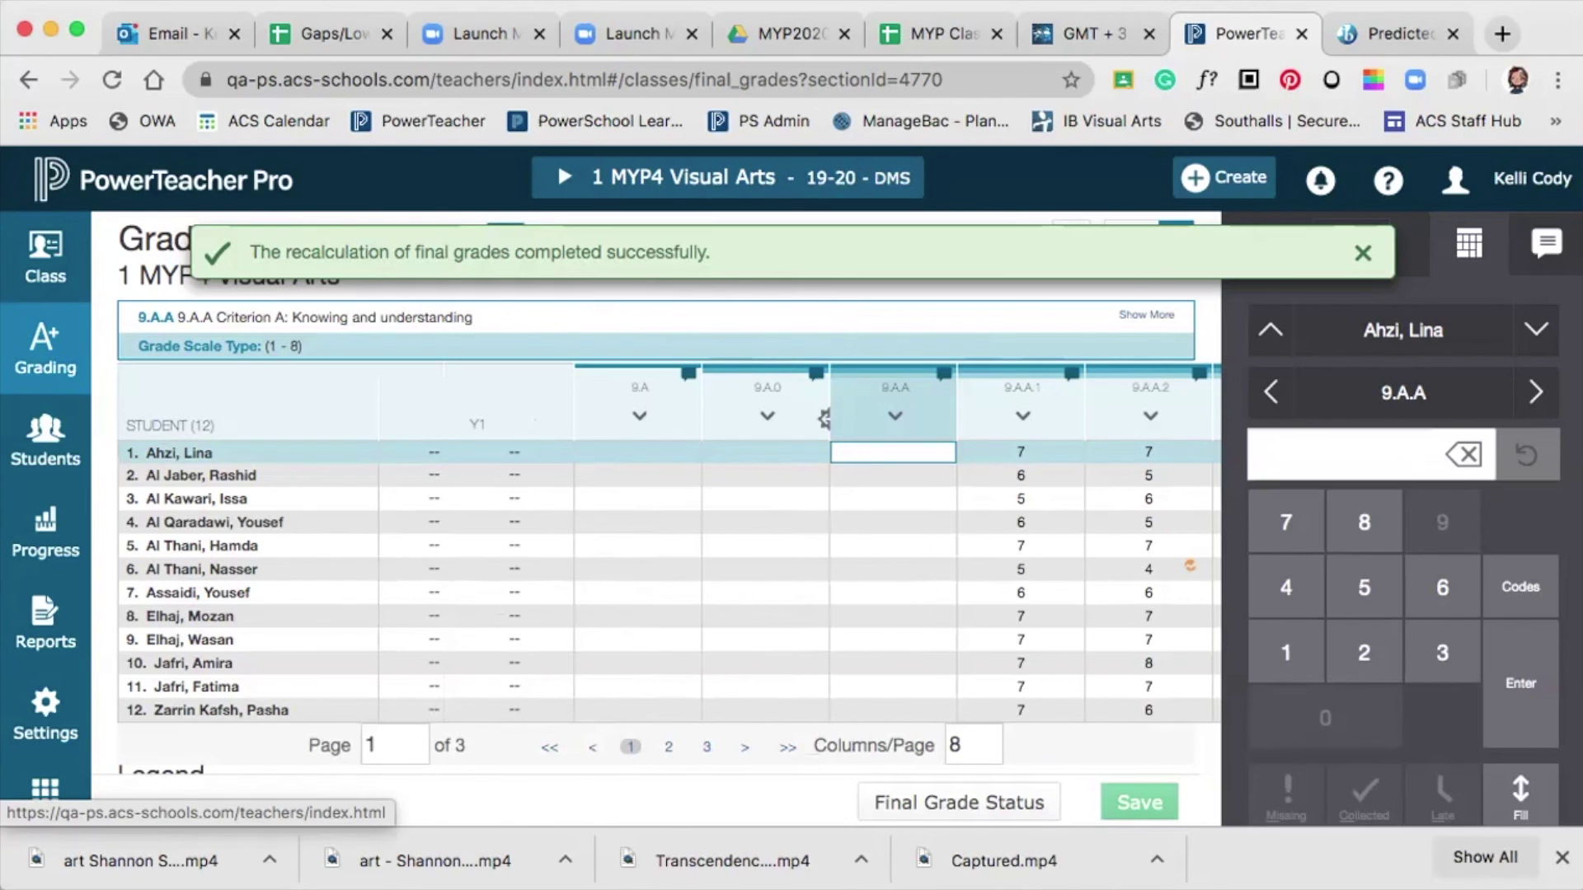
text(7)
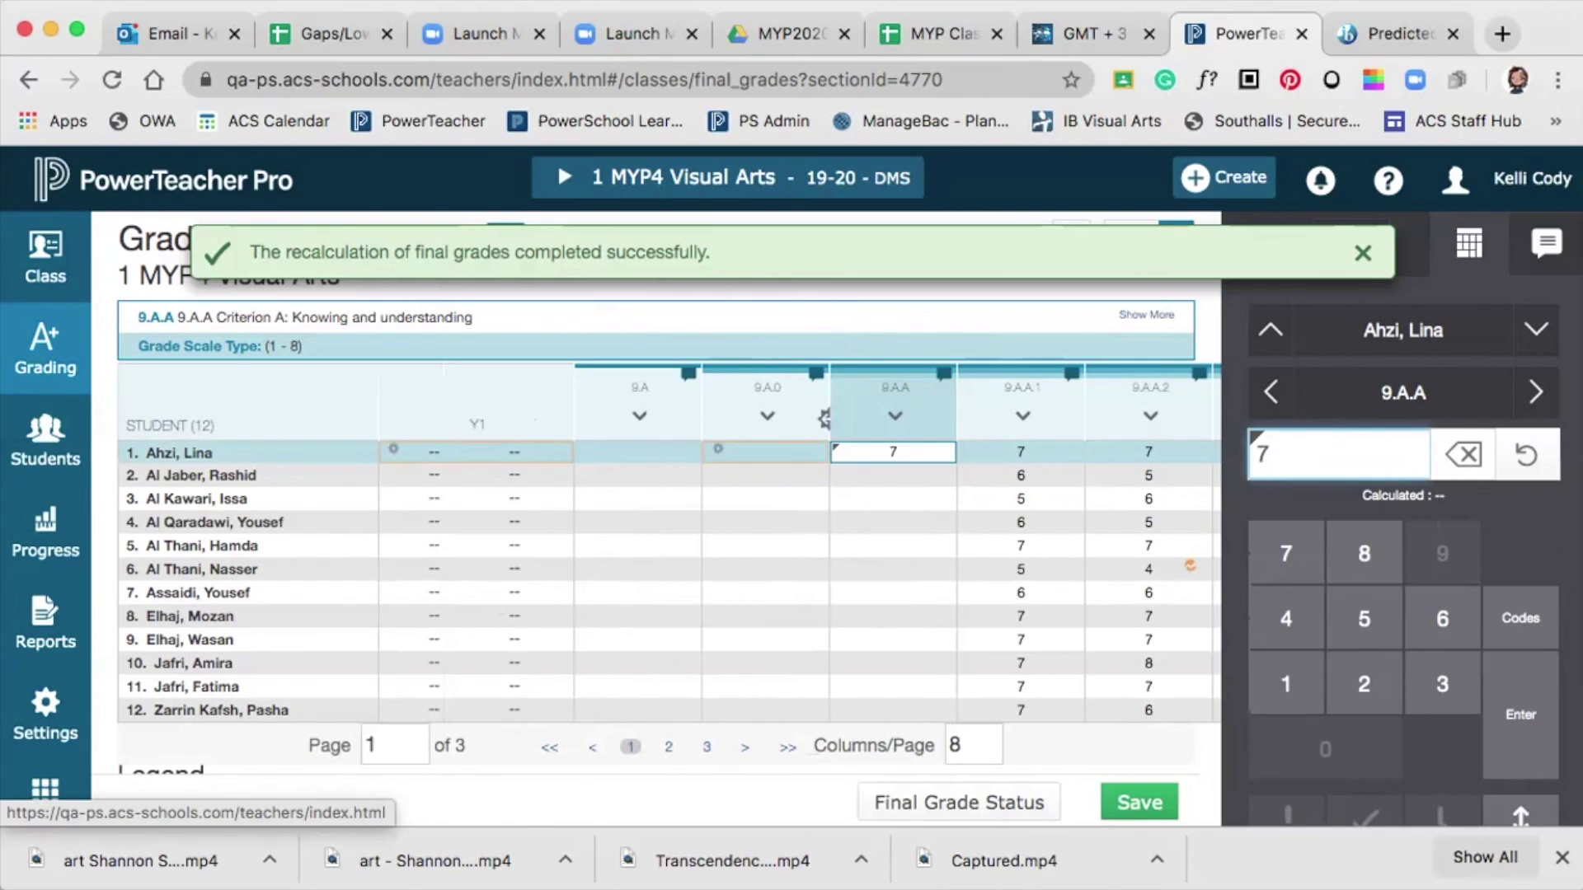